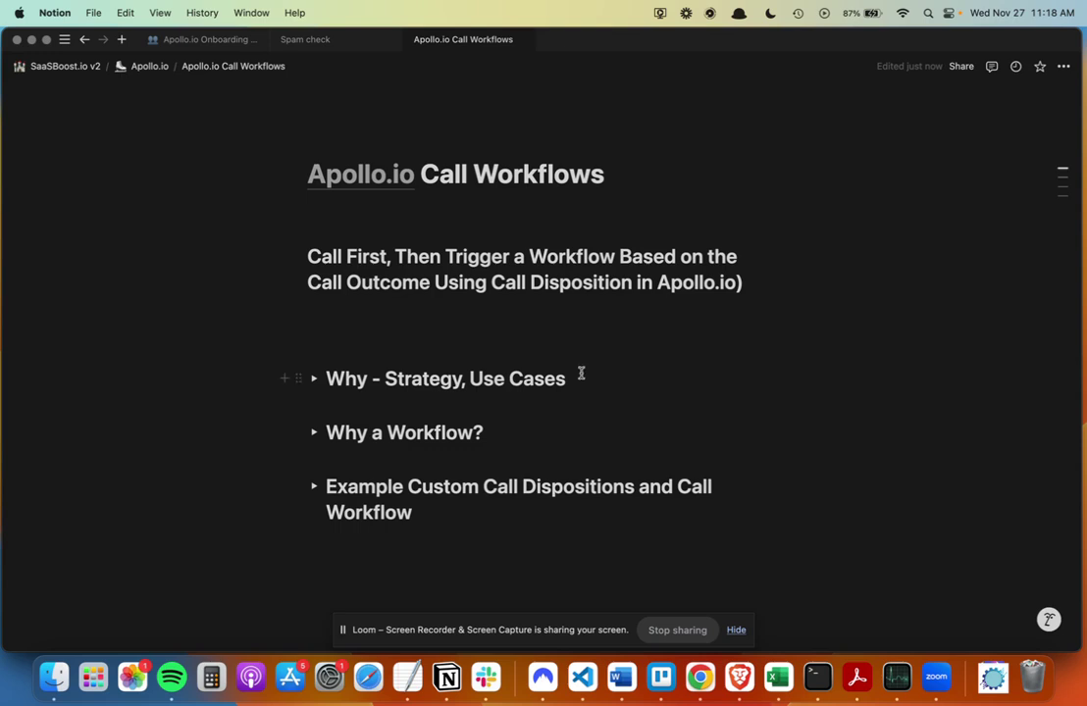
{"action": "left_click", "coordinate": [314, 379]}
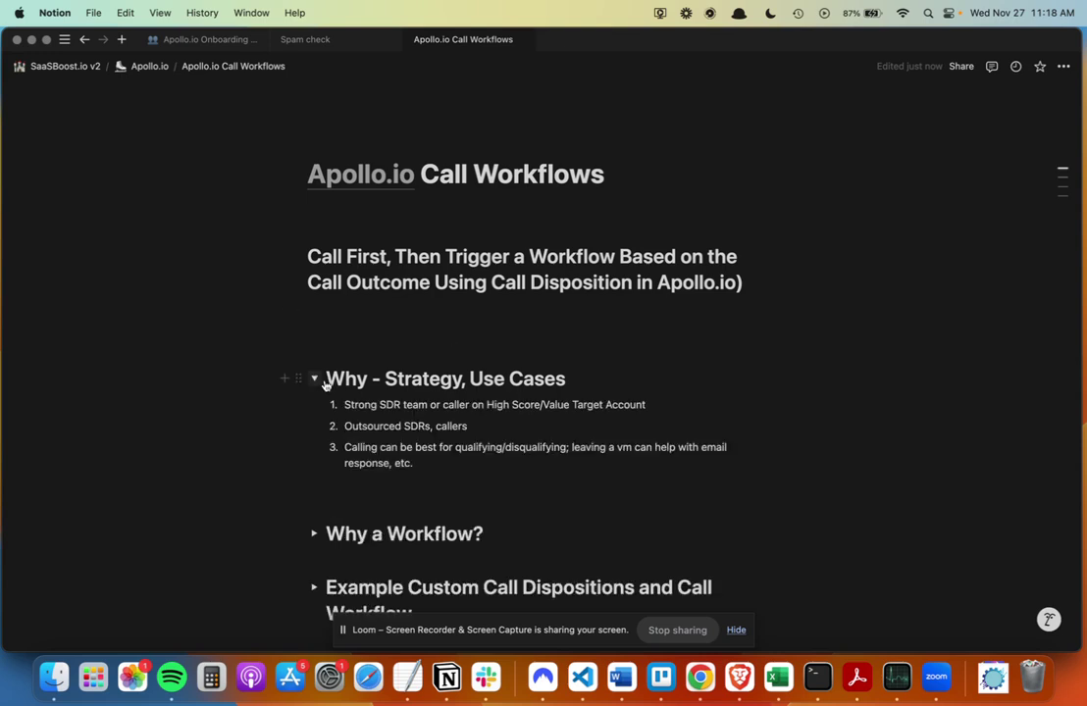
{"action": "scroll", "coordinate": [445, 402], "scroll_direction": "down", "scroll_amount": 1}
{"action": "scroll", "coordinate": [446, 401], "scroll_direction": "down", "scroll_amount": 3}
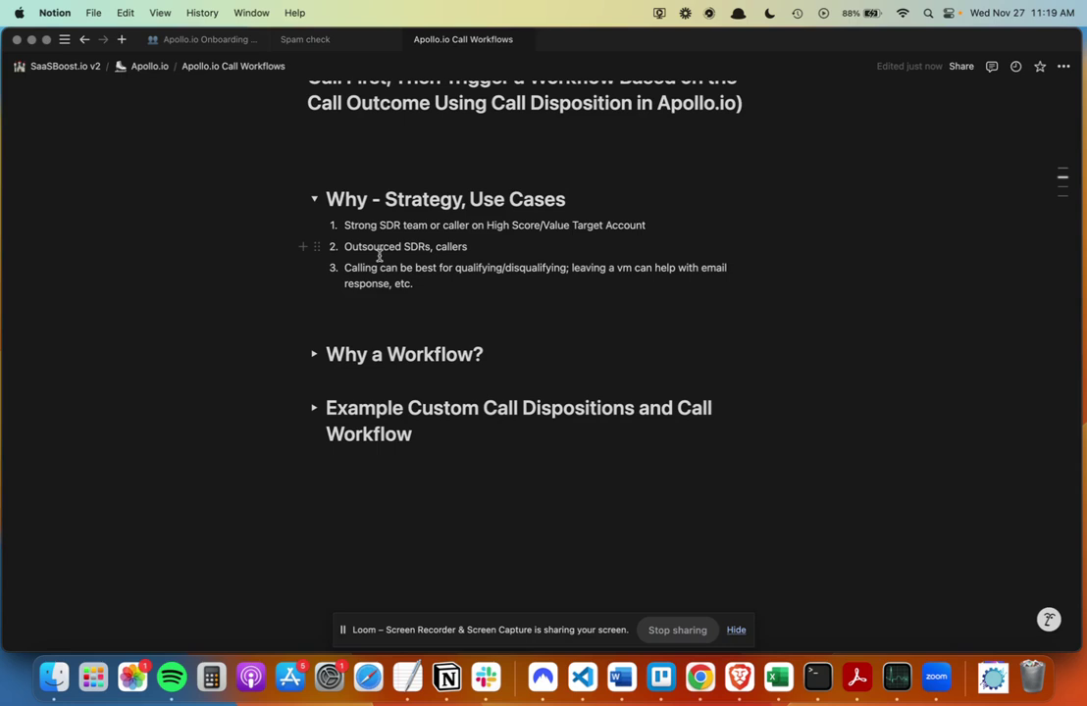
{"action": "scroll", "coordinate": [374, 247], "scroll_direction": "up", "scroll_amount": 1}
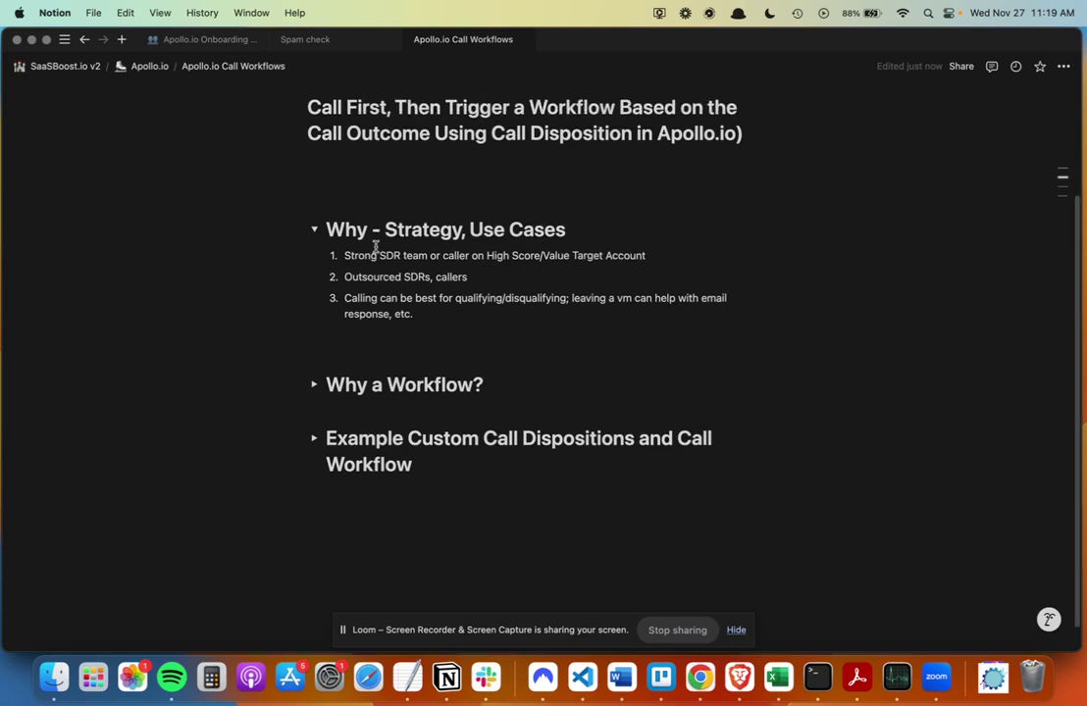
- Collapse 'Why - Strategy' and review the three 'Why a Workflow?' examples: voicemail follow-up, Do Not Prospect, another contact
{"action": "left_click", "coordinate": [314, 231]}
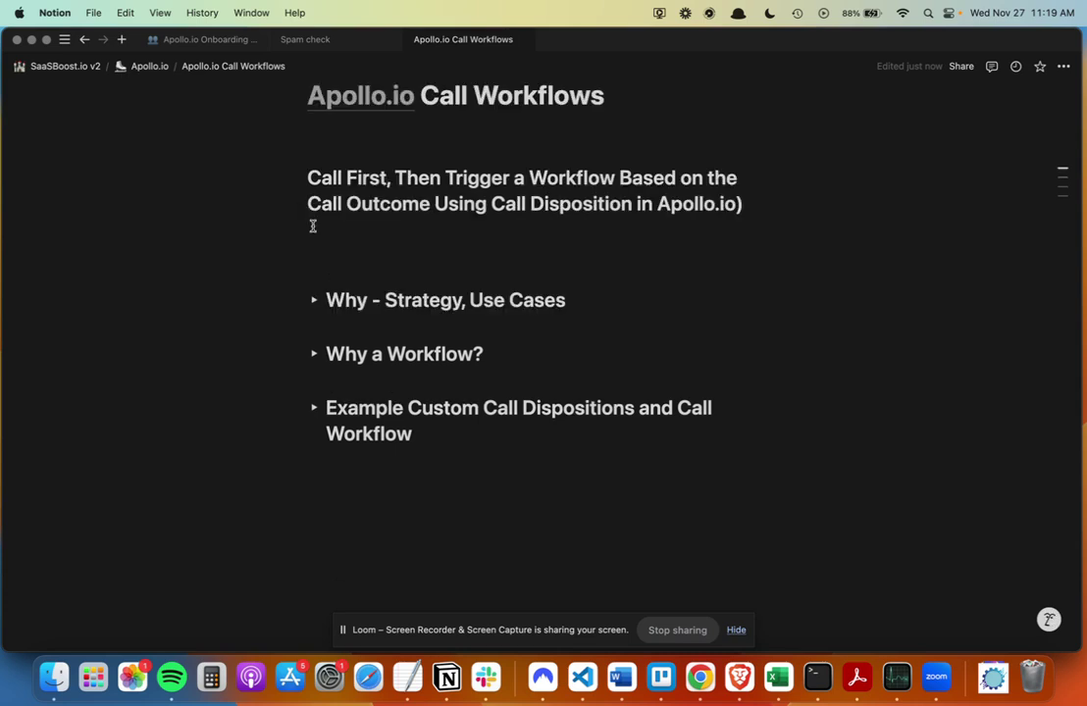
{"action": "left_click", "coordinate": [314, 354]}
{"action": "scroll", "coordinate": [412, 325], "scroll_direction": "down", "scroll_amount": 2}
{"action": "scroll", "coordinate": [413, 322], "scroll_direction": "down", "scroll_amount": 2}
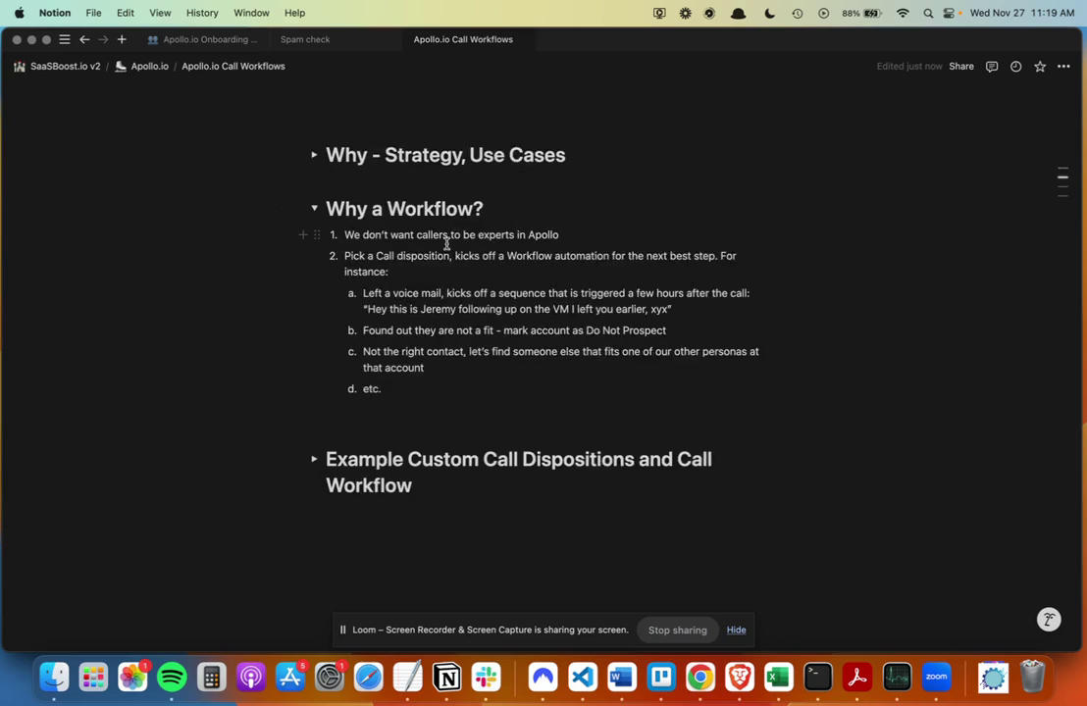
{"action": "scroll", "coordinate": [446, 241], "scroll_direction": "down", "scroll_amount": 2}
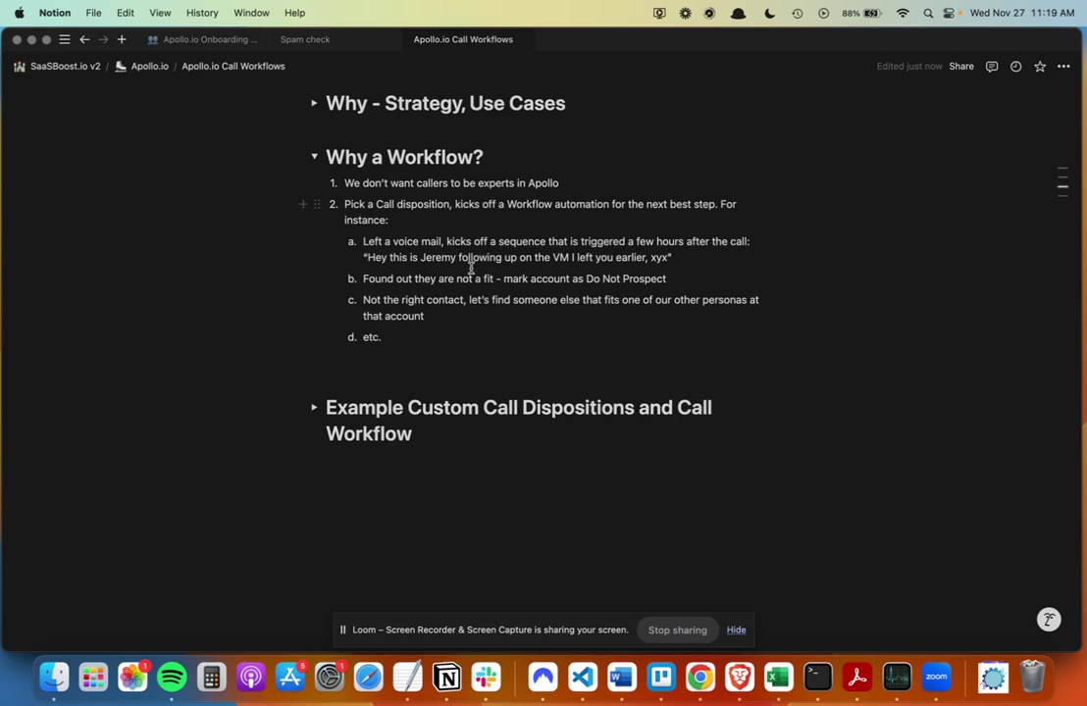
{"action": "triple_click", "coordinate": [528, 257]}
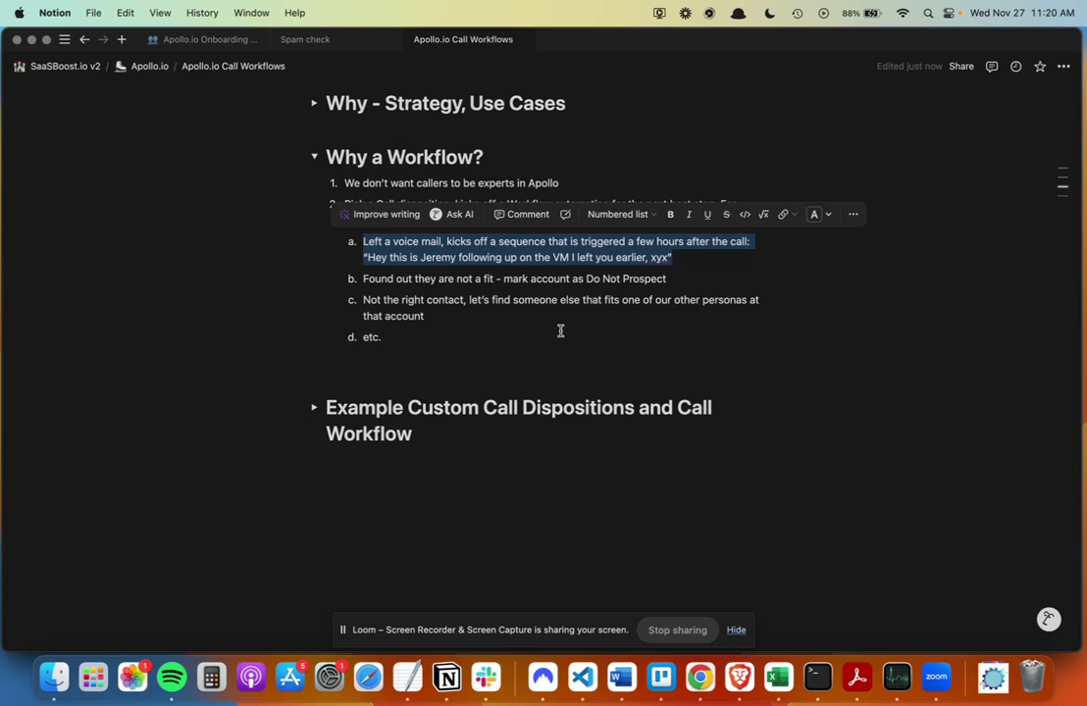
{"action": "triple_click", "coordinate": [471, 281]}
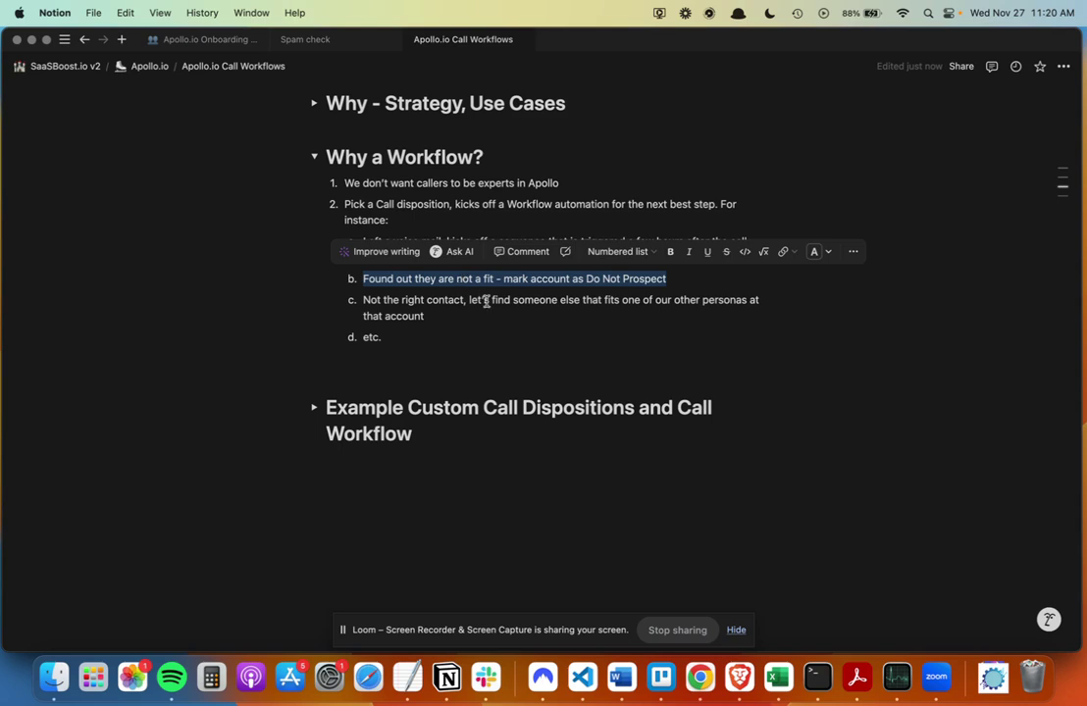
{"action": "triple_click", "coordinate": [486, 301]}
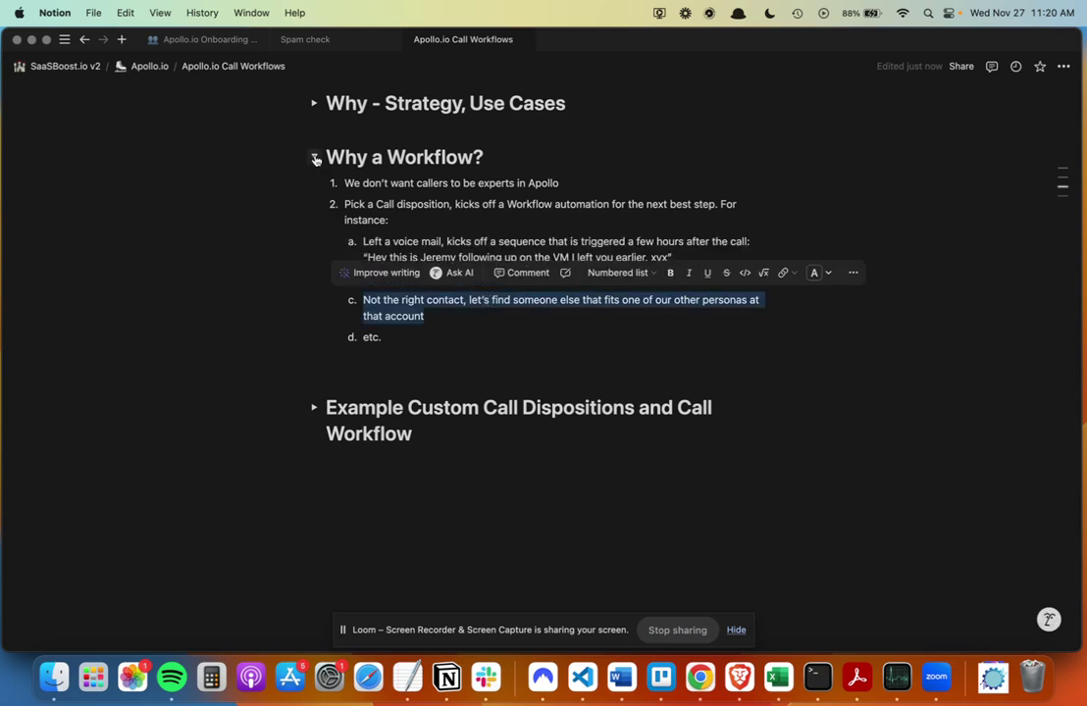
- Collapse 'Why a Workflow?' and expand 'Example Custom Call Dispositions', highlighting the create-dispositions step
{"action": "left_click", "coordinate": [315, 159]}
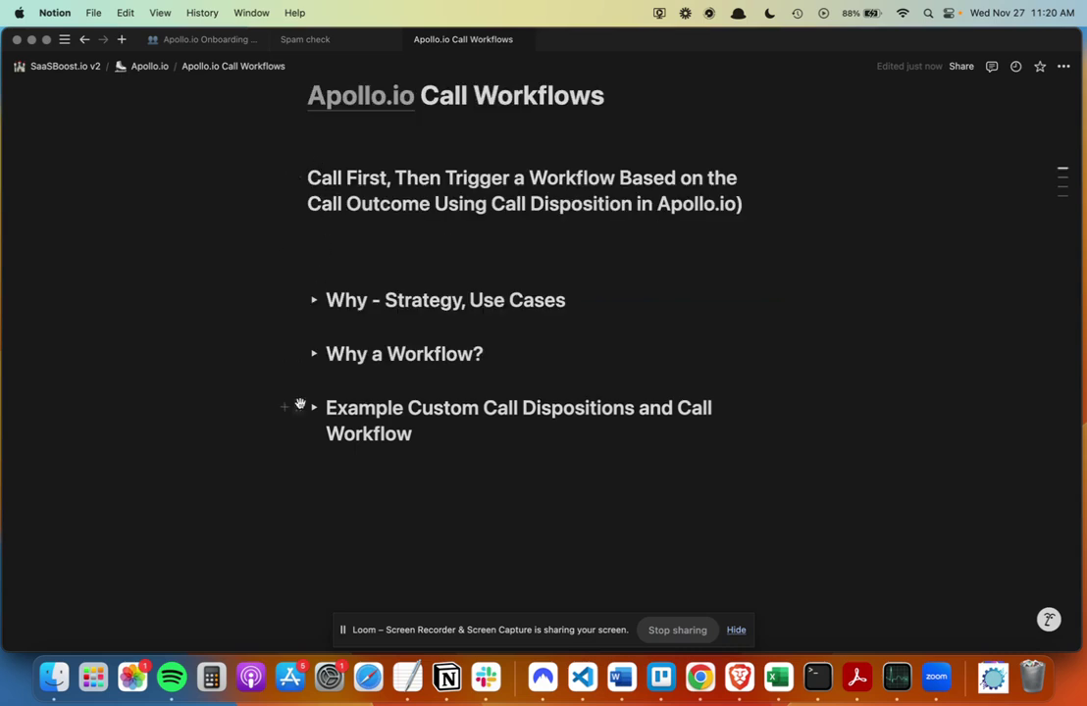
{"action": "left_click", "coordinate": [300, 405]}
{"action": "left_click", "coordinate": [314, 407]}
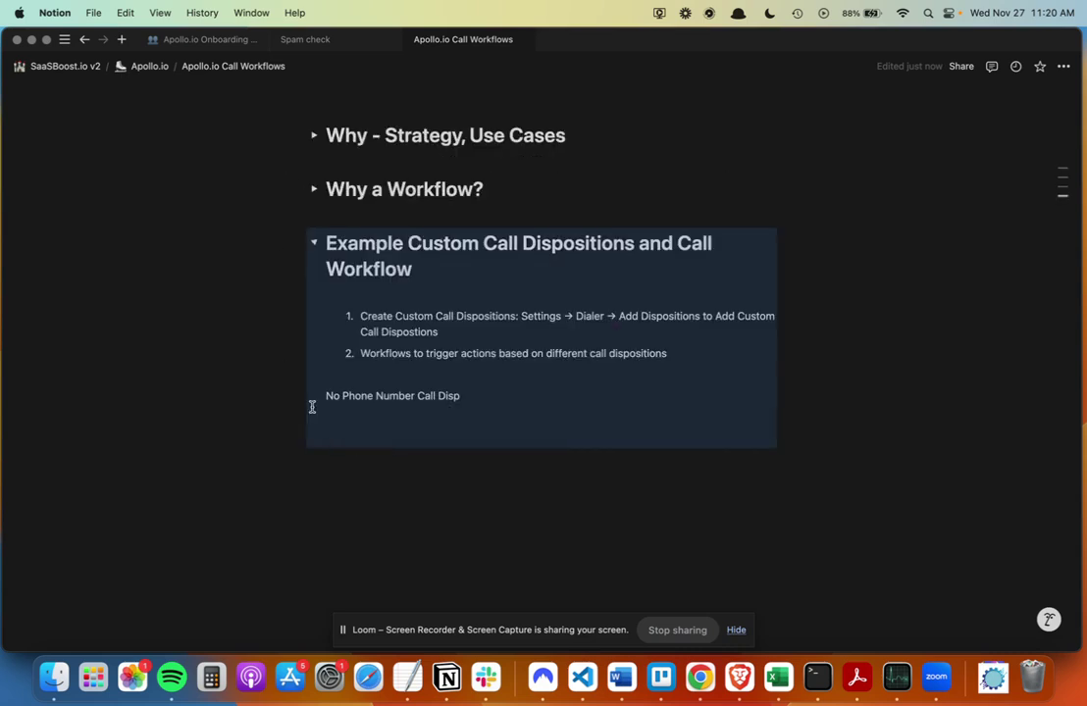
{"action": "triple_click", "coordinate": [503, 330]}
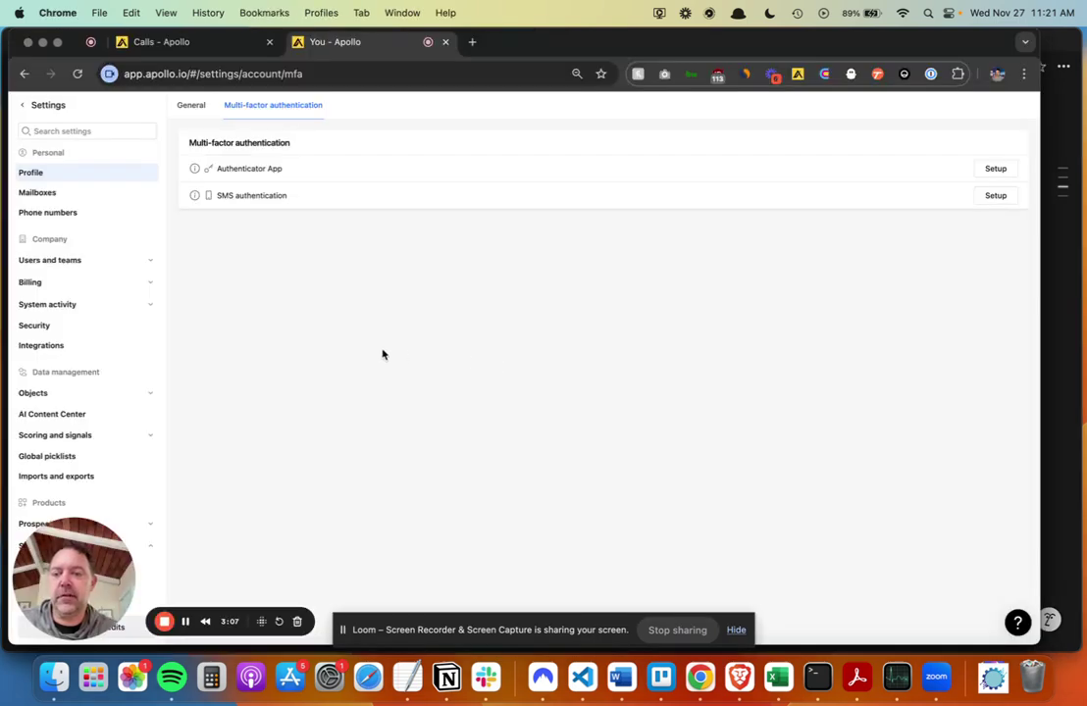
- Open the Dialer settings and check the Account Not a Fit disposition's options without changing anything
{"action": "scroll", "coordinate": [123, 437], "scroll_direction": "down", "scroll_amount": 2}
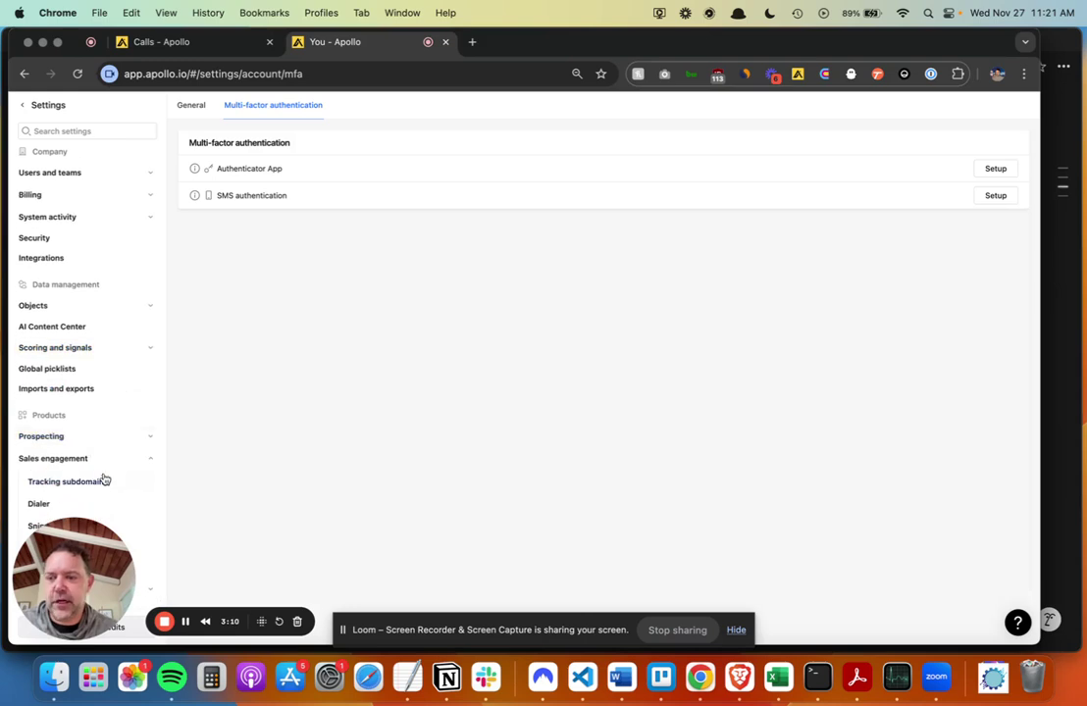
{"action": "left_click", "coordinate": [44, 504]}
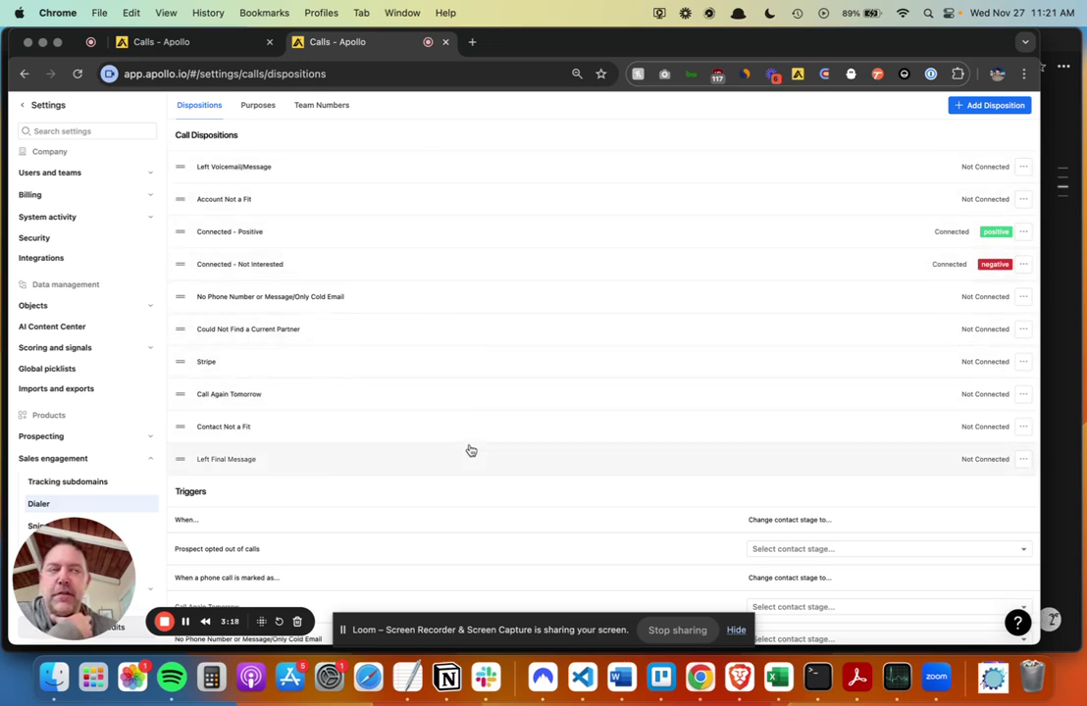
{"action": "left_click", "coordinate": [1022, 201]}
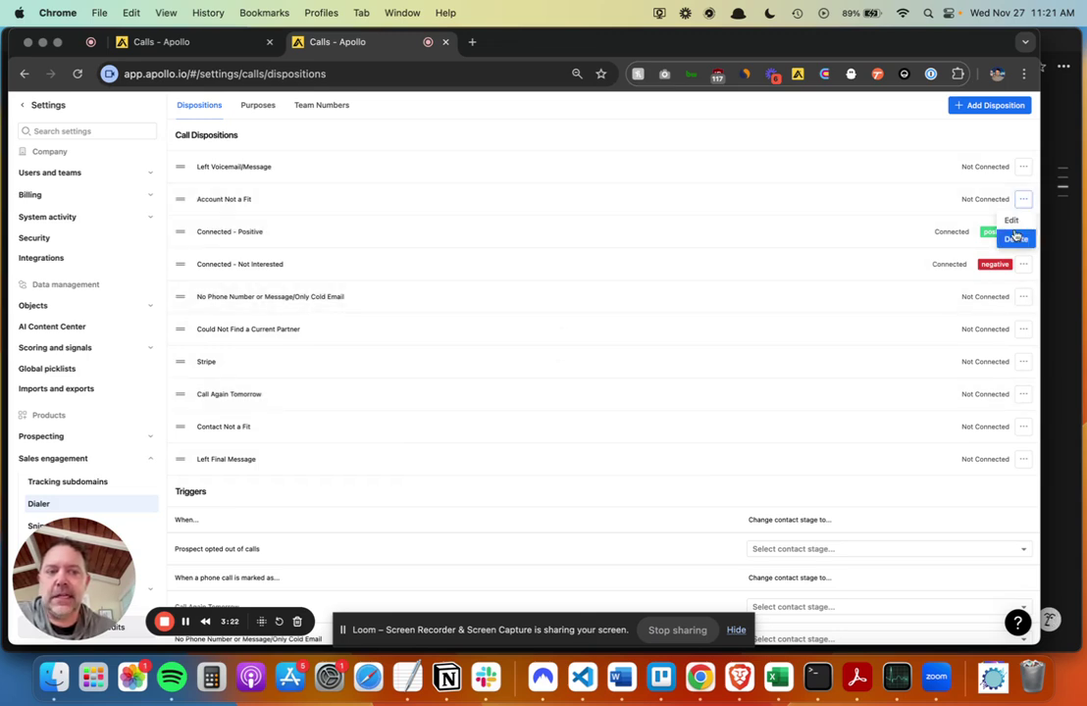
{"action": "left_click", "coordinate": [732, 123]}
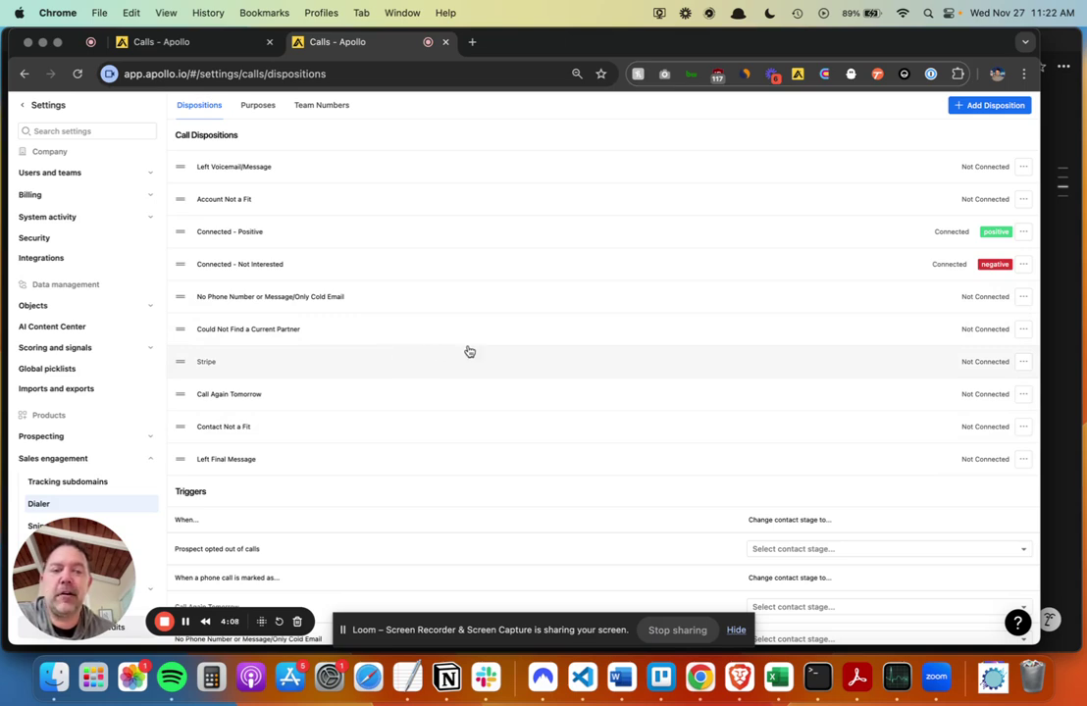
{"action": "scroll", "coordinate": [483, 351], "scroll_direction": "down", "scroll_amount": 1}
{"action": "scroll", "coordinate": [485, 351], "scroll_direction": "up", "scroll_amount": 1}
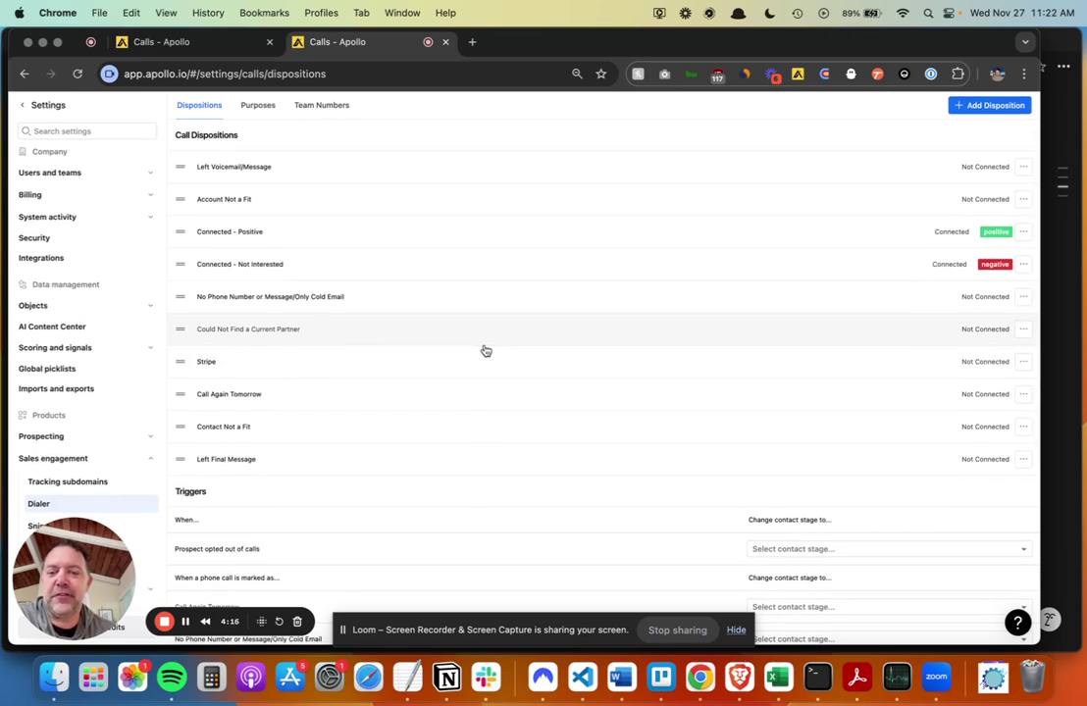
- Open Workflows from the other Apollo tab, remove the Owner filter and search 'dispos'
{"action": "left_click", "coordinate": [196, 42]}
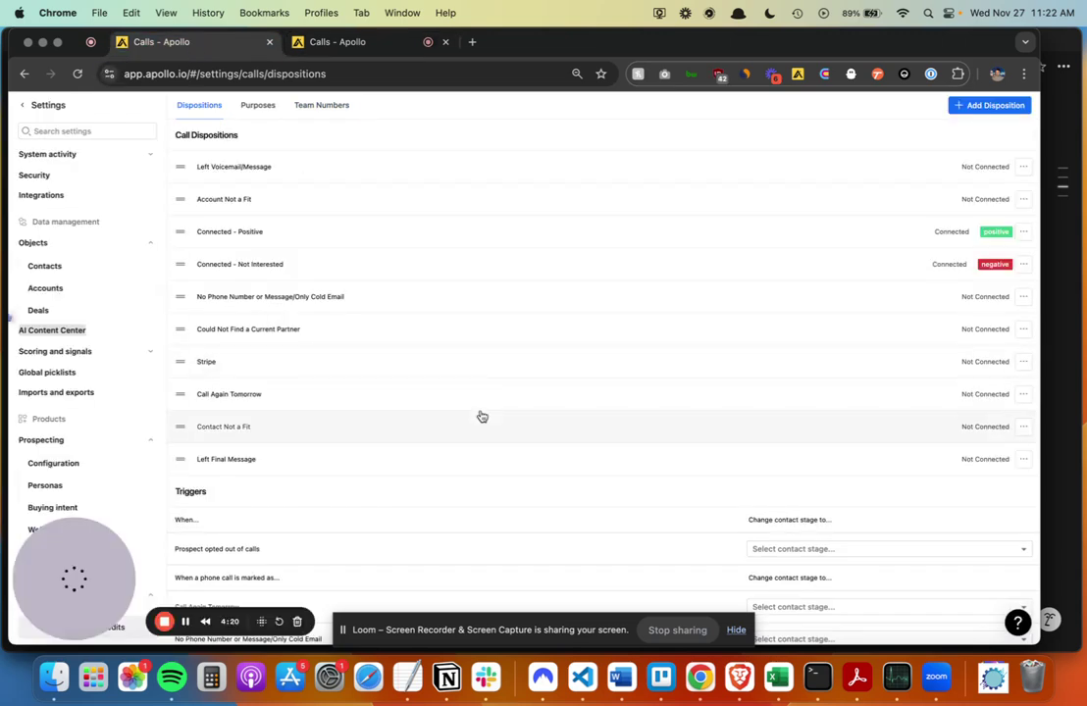
{"action": "scroll", "coordinate": [24, 333], "scroll_direction": "down", "scroll_amount": 3}
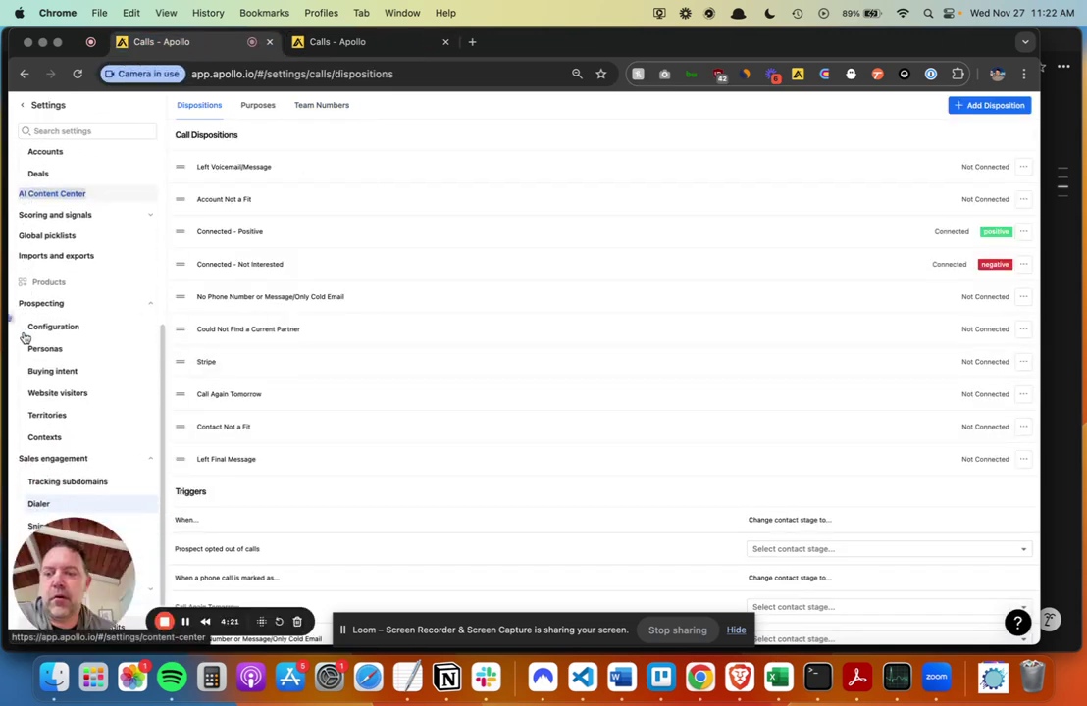
{"action": "left_click", "coordinate": [21, 108]}
{"action": "left_click", "coordinate": [53, 446]}
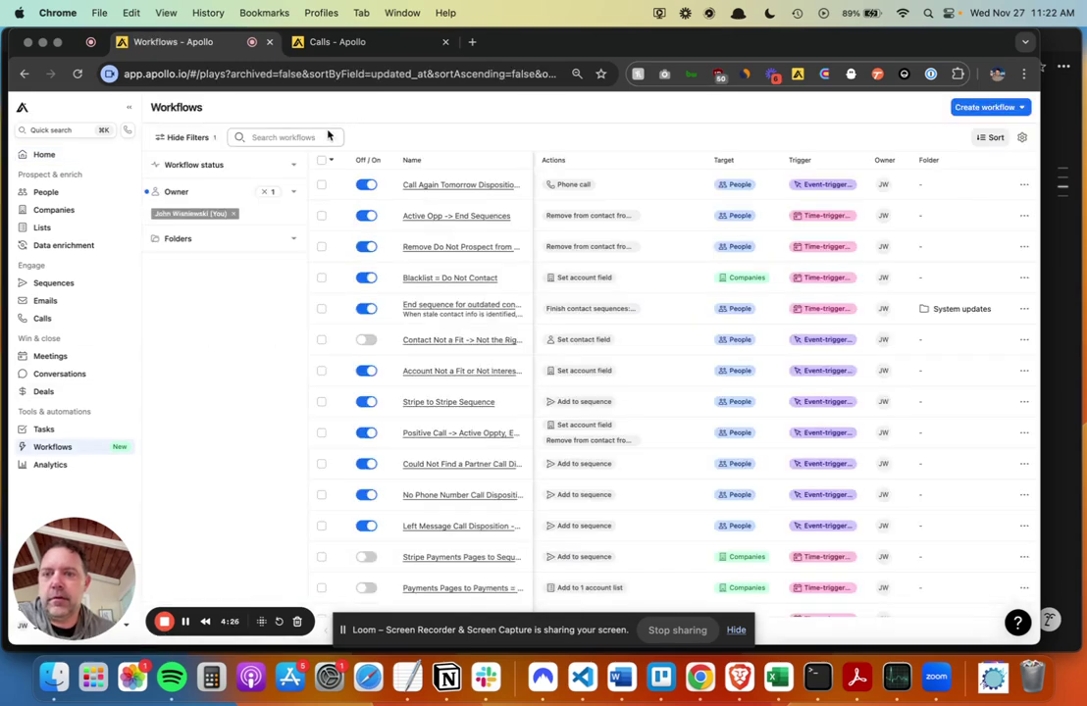
{"action": "left_click", "coordinate": [315, 138]}
{"action": "left_click", "coordinate": [264, 191]}
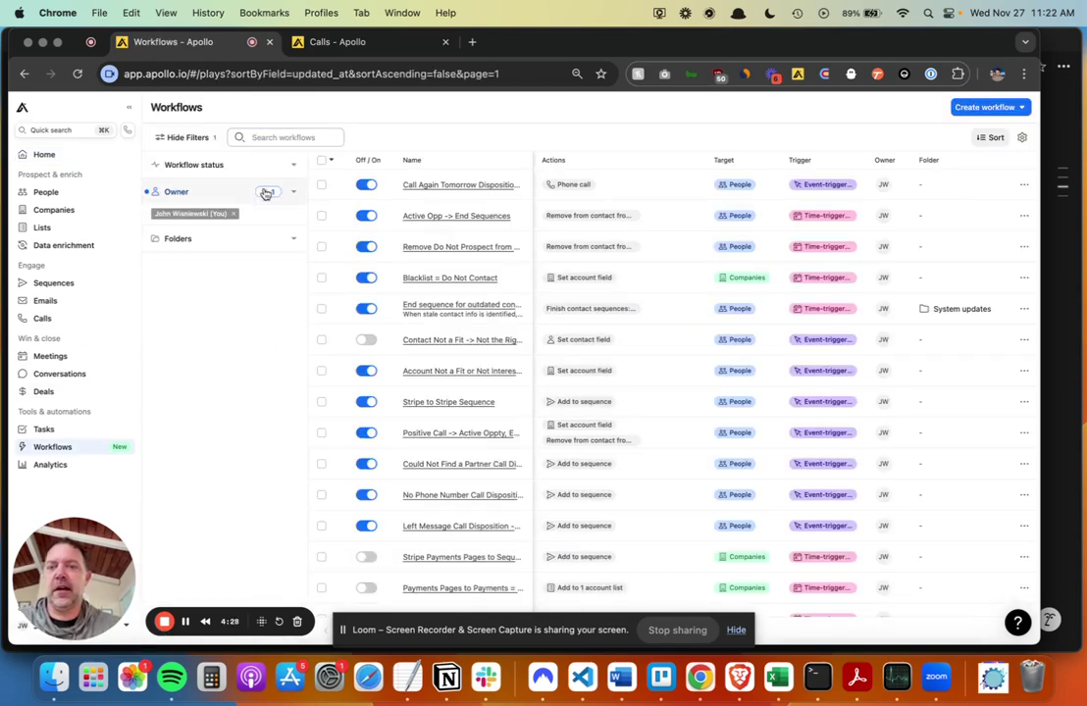
{"action": "type", "text": "dispos"}
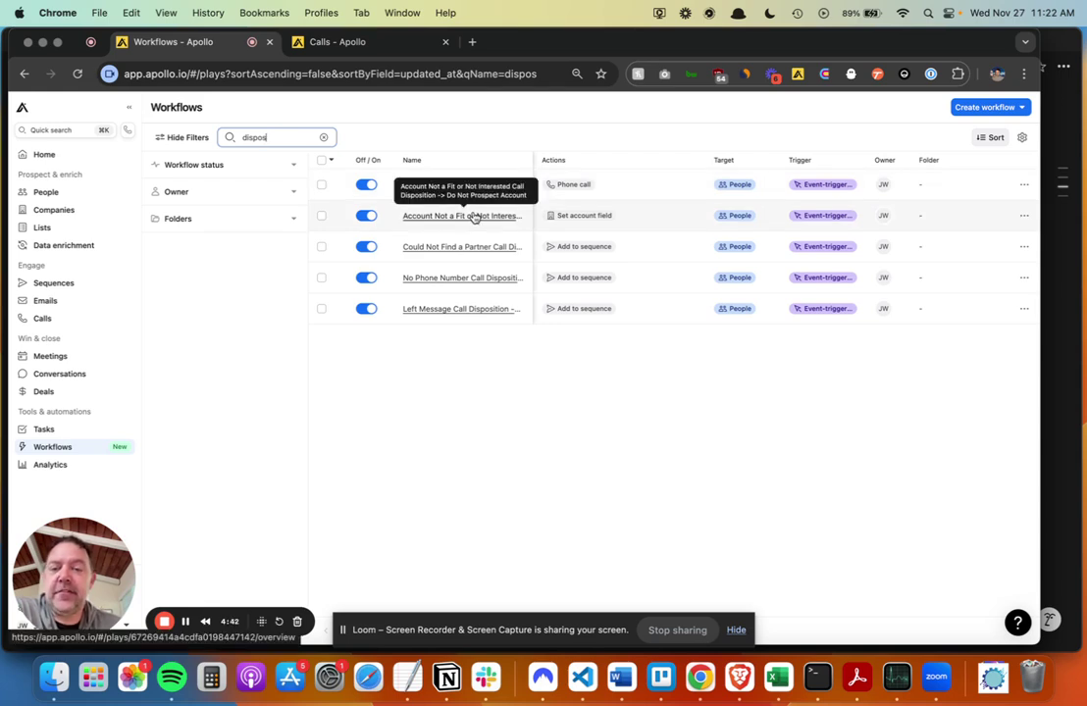
{"action": "left_click", "coordinate": [474, 218]}
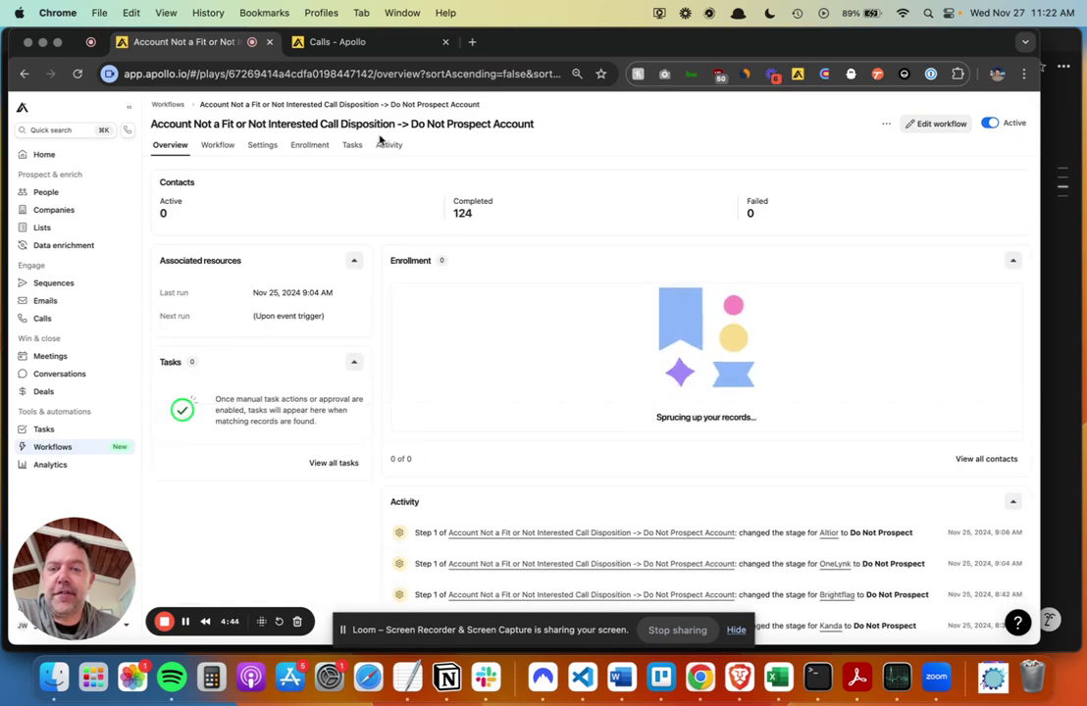
{"action": "left_click", "coordinate": [222, 148]}
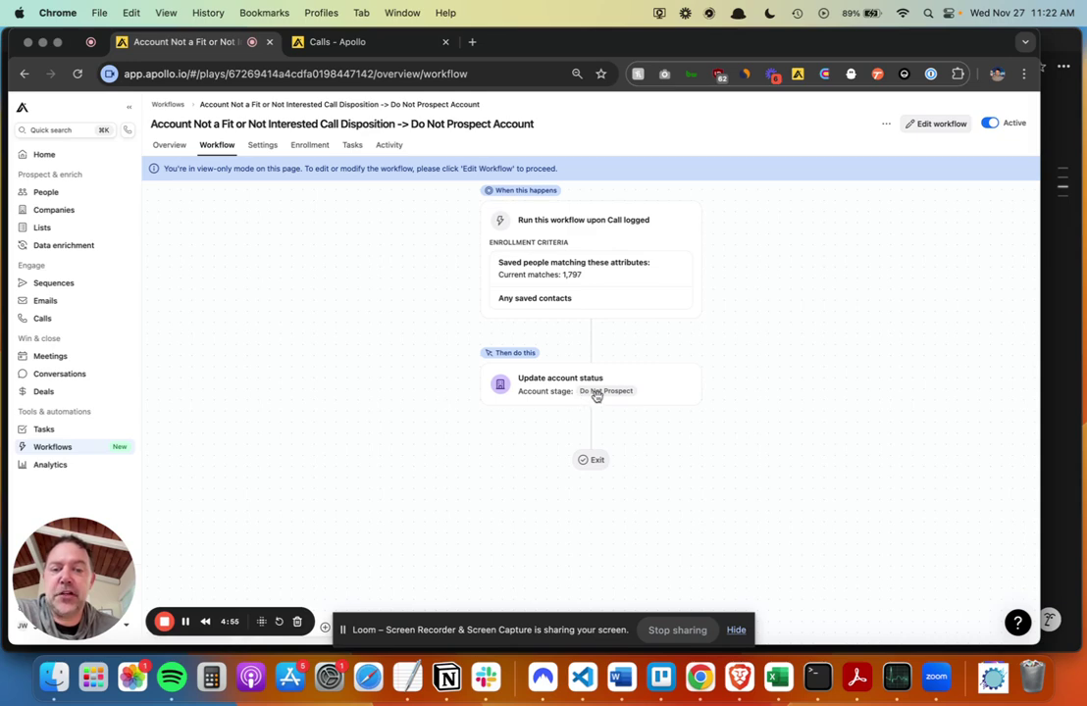
{"action": "left_click", "coordinate": [165, 105]}
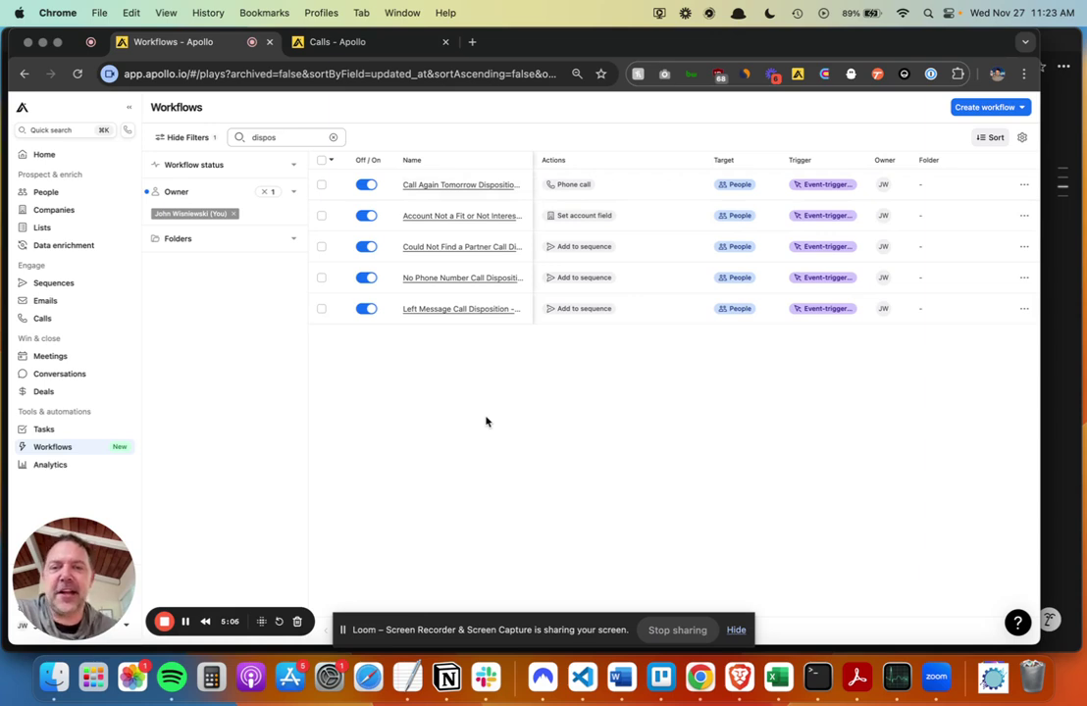
- Open the Left Message Call Disposition workflow and save its Left Voicemail/Message trigger unchanged
{"action": "left_click", "coordinate": [447, 310]}
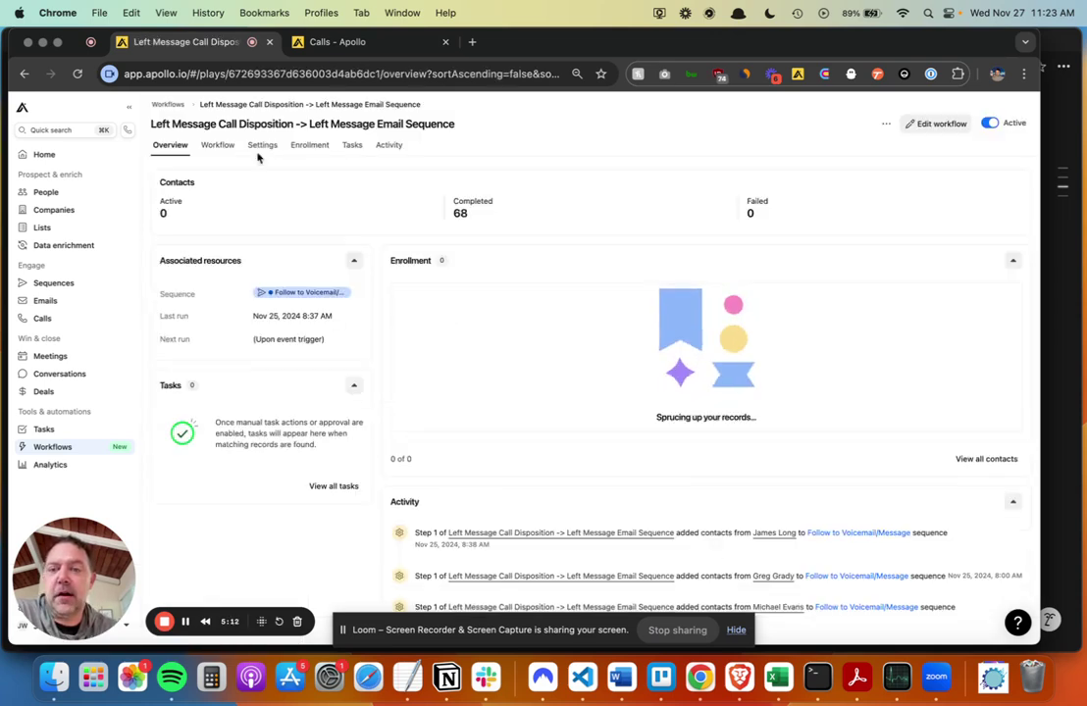
{"action": "left_click", "coordinate": [216, 145]}
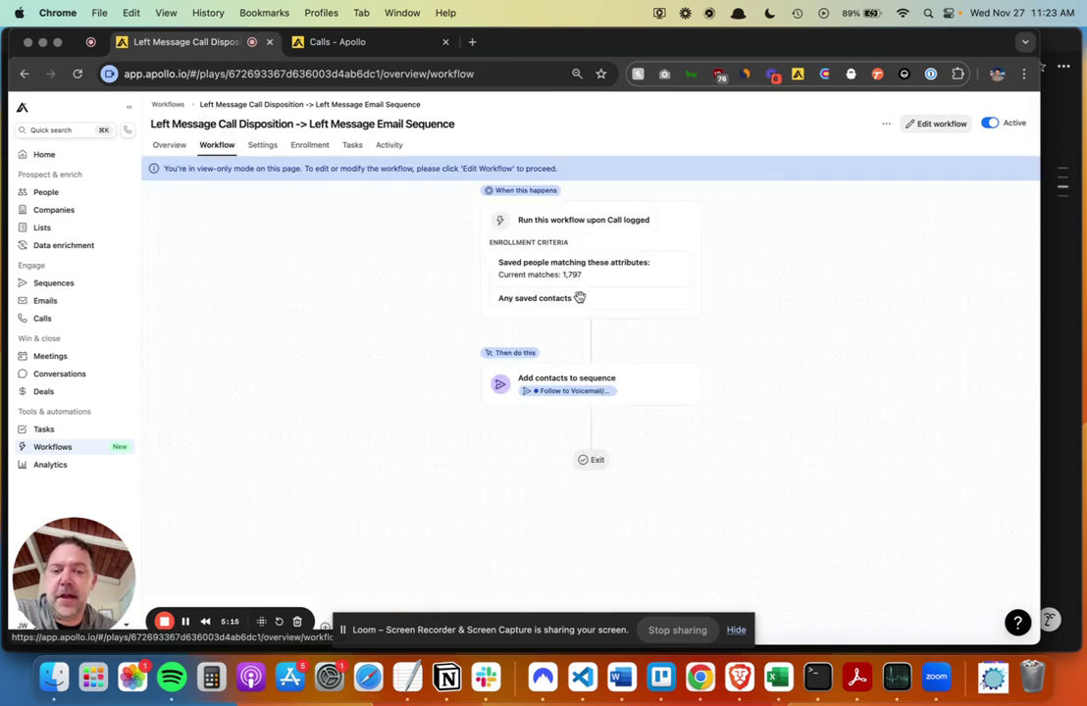
{"action": "left_click", "coordinate": [580, 296]}
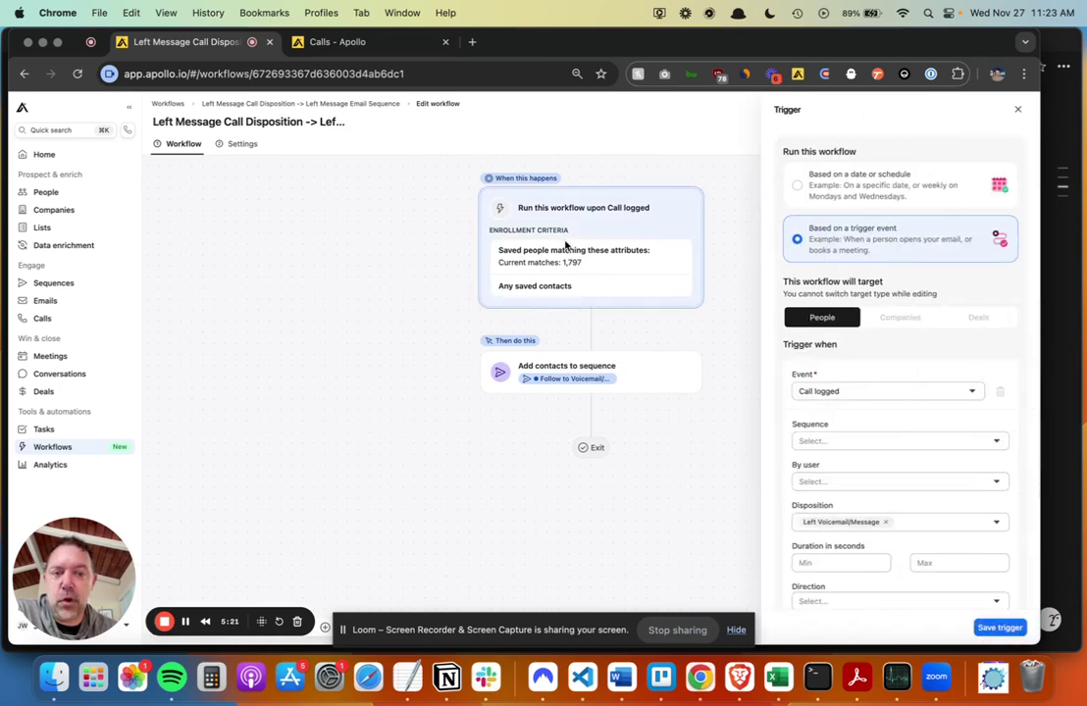
{"action": "scroll", "coordinate": [820, 342], "scroll_direction": "down", "scroll_amount": 3}
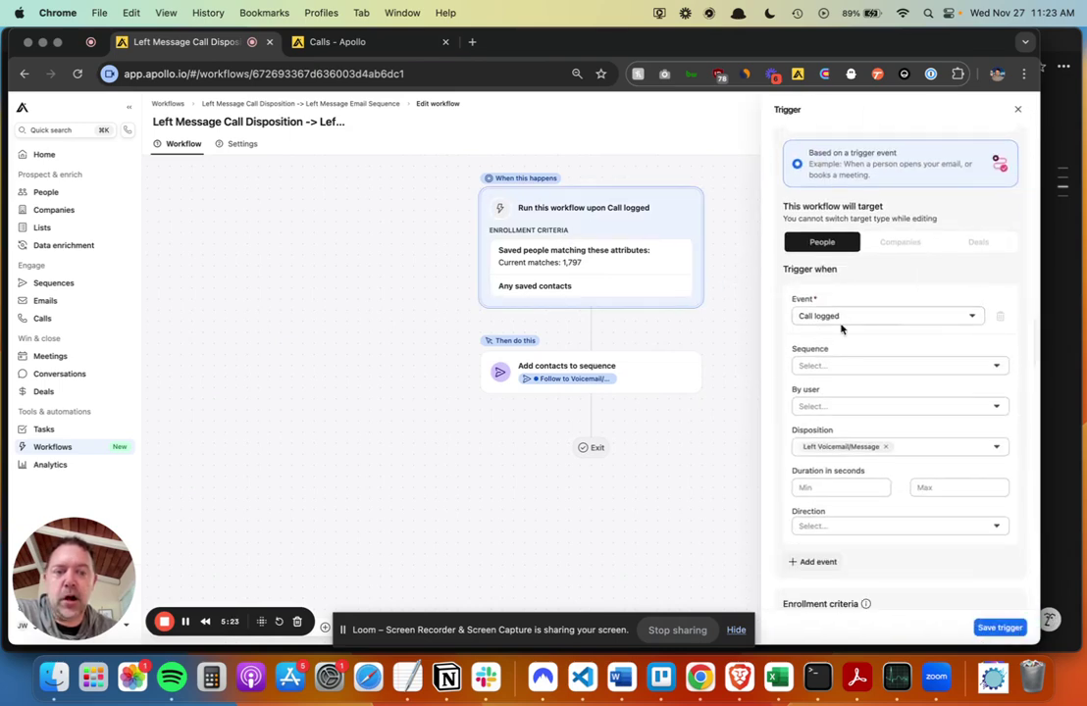
{"action": "scroll", "coordinate": [849, 319], "scroll_direction": "down", "scroll_amount": 3}
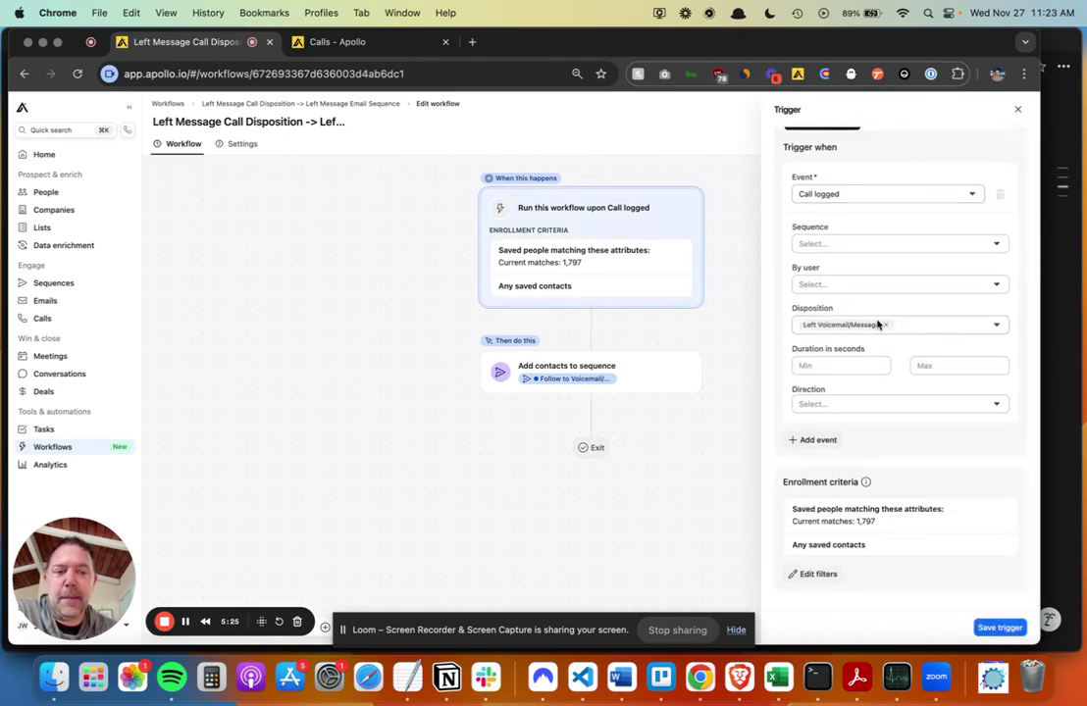
{"action": "left_click", "coordinate": [950, 331]}
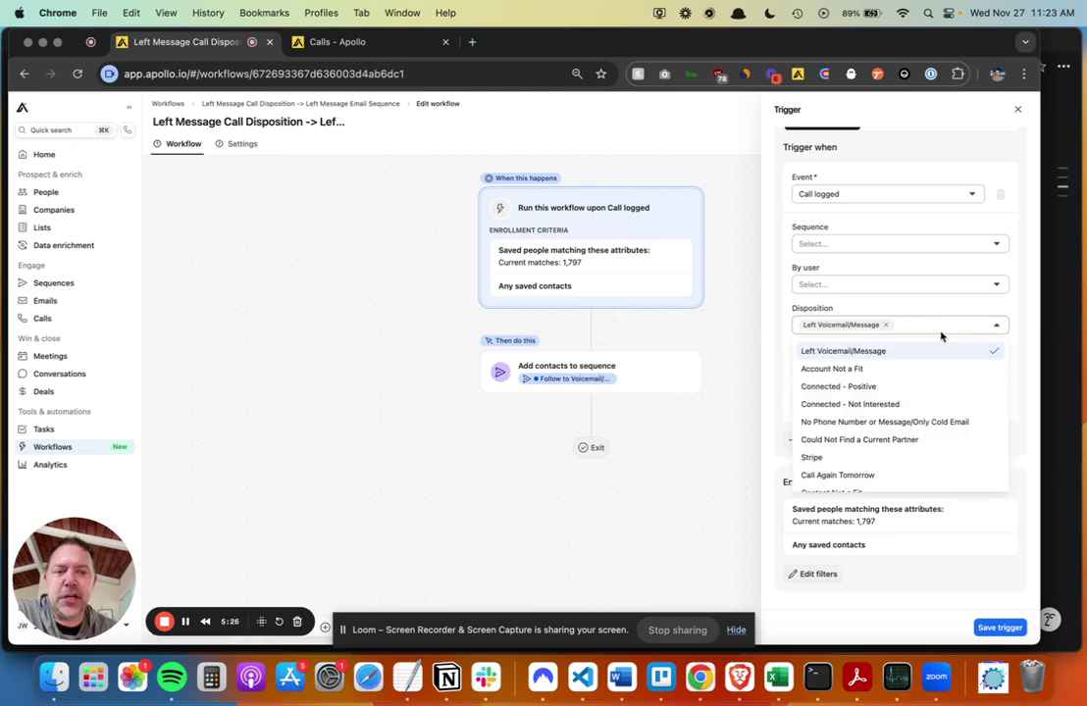
{"action": "left_click", "coordinate": [781, 302]}
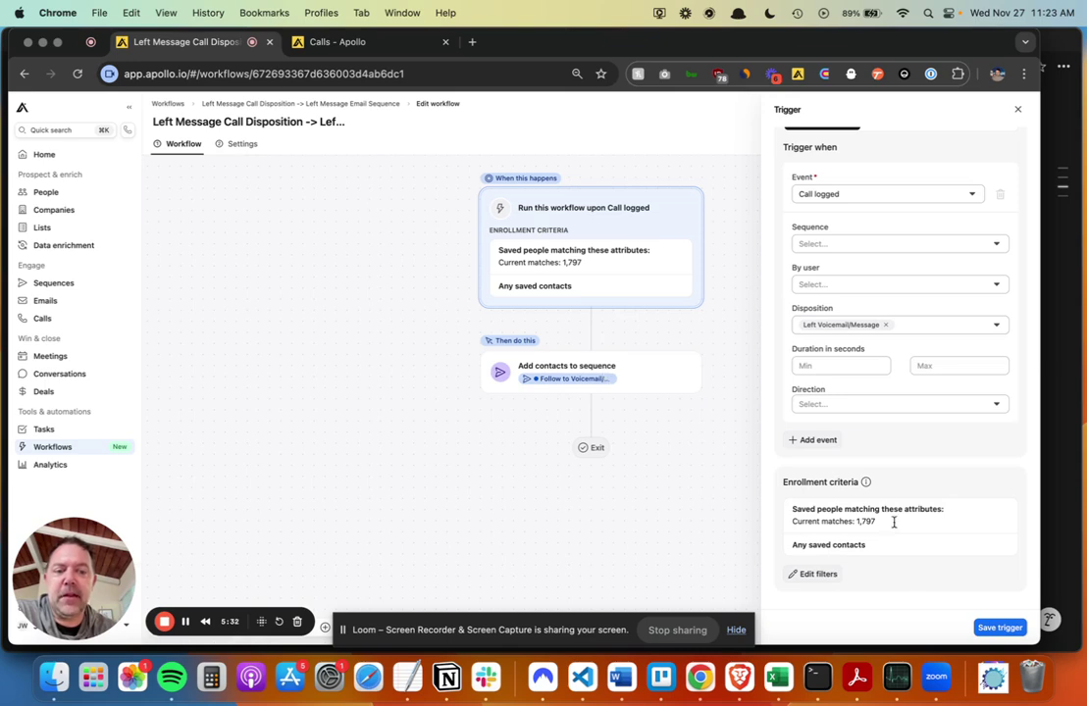
{"action": "left_click", "coordinate": [999, 627]}
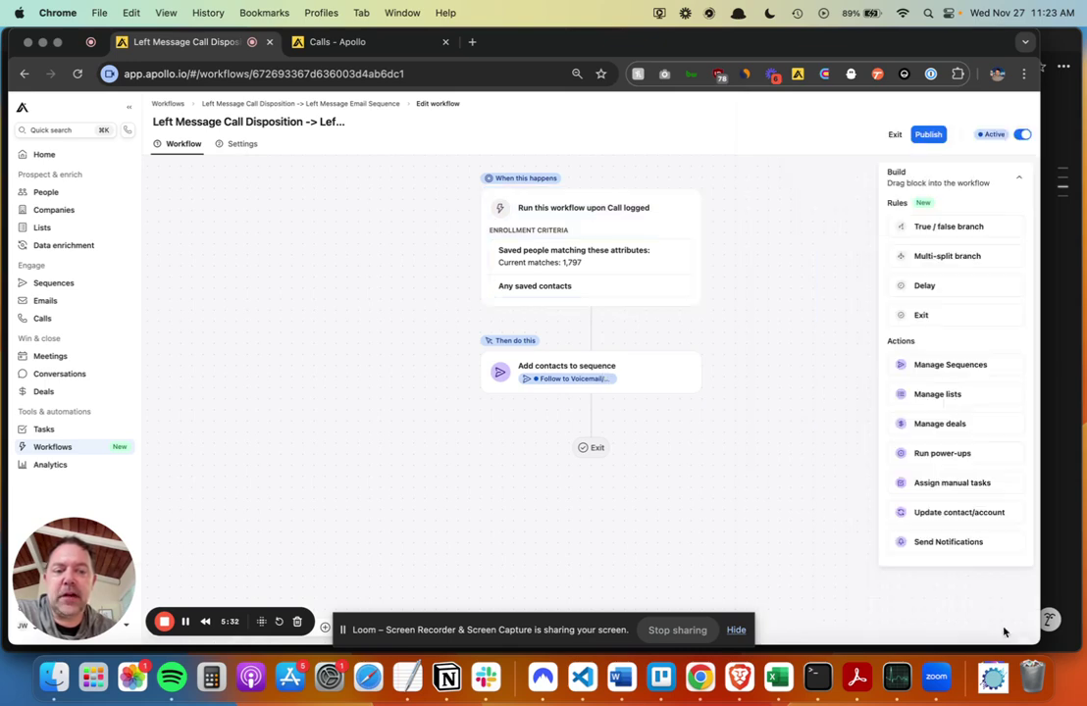
{"action": "left_click", "coordinate": [580, 367]}
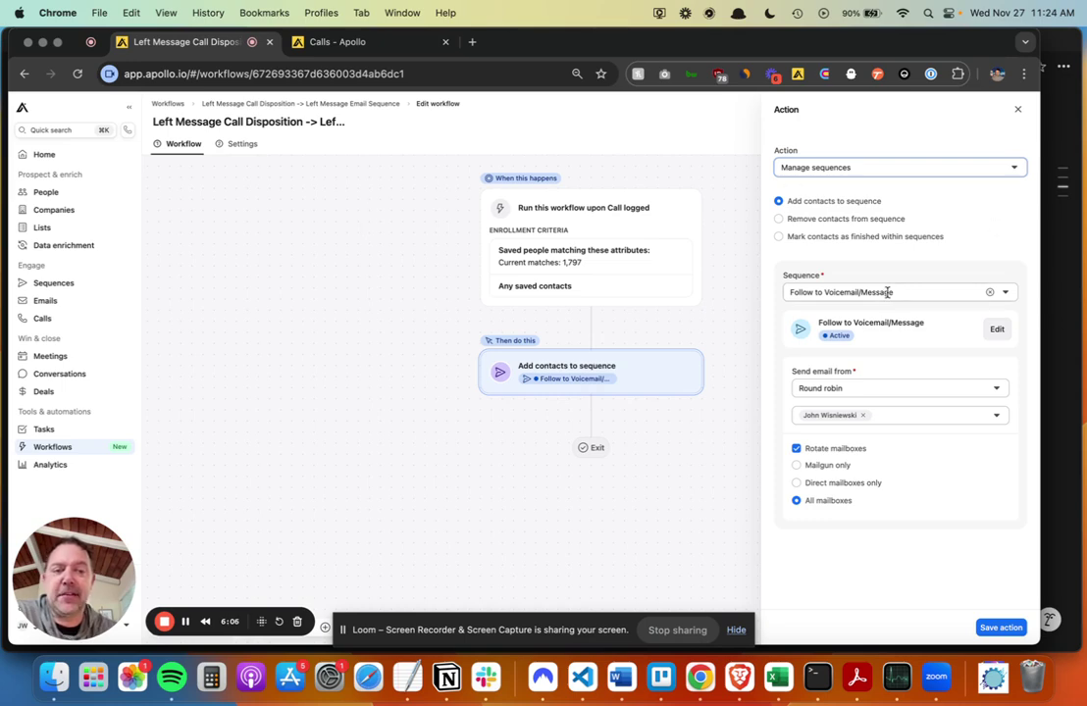
{"action": "left_click", "coordinate": [418, 280]}
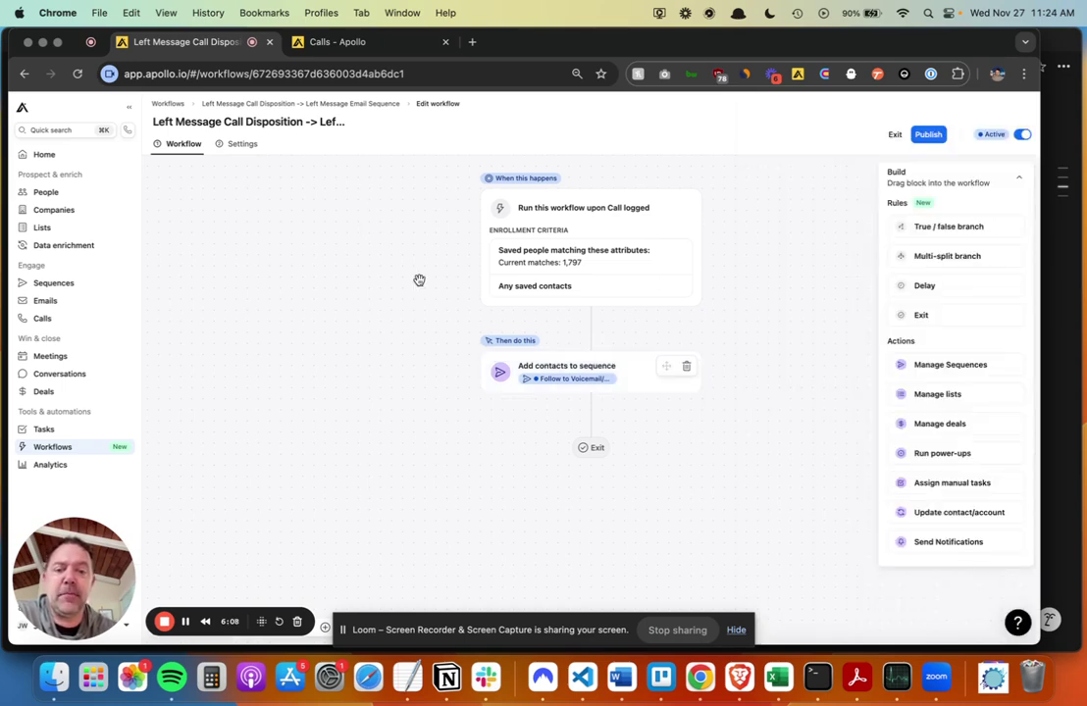
- Return to all workflows, clear the 'dispos' search and open Positive Call -> Active Oppty, End Sequence
{"action": "left_click", "coordinate": [166, 104]}
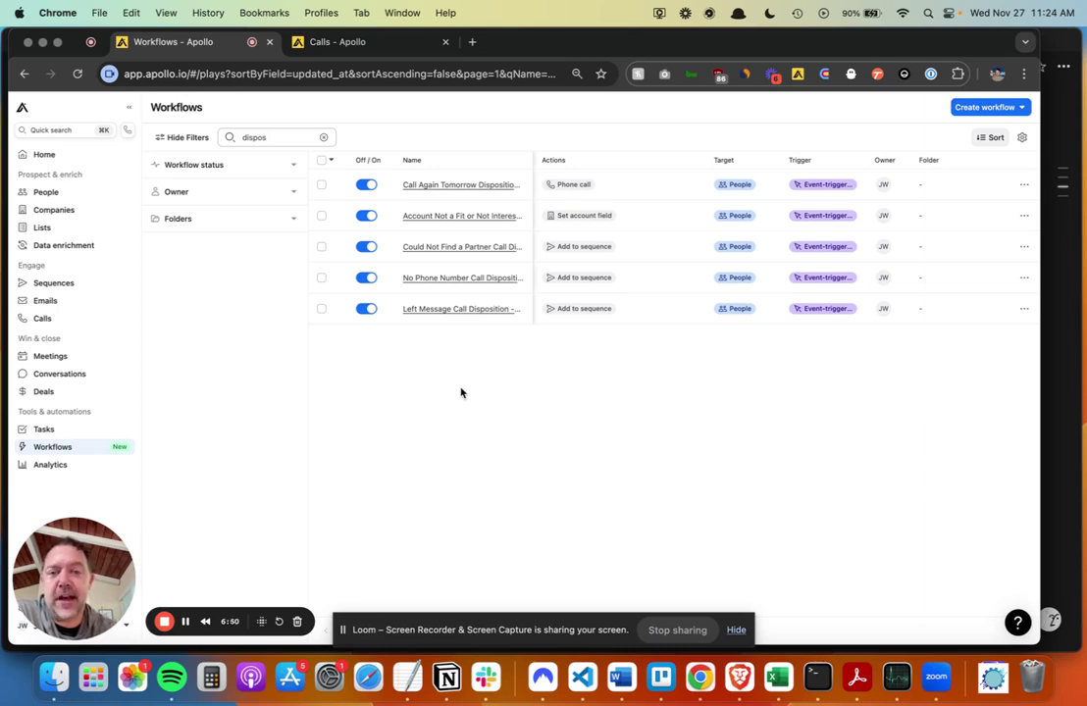
{"action": "left_click", "coordinate": [323, 138]}
{"action": "scroll", "coordinate": [487, 242], "scroll_direction": "down", "scroll_amount": 2}
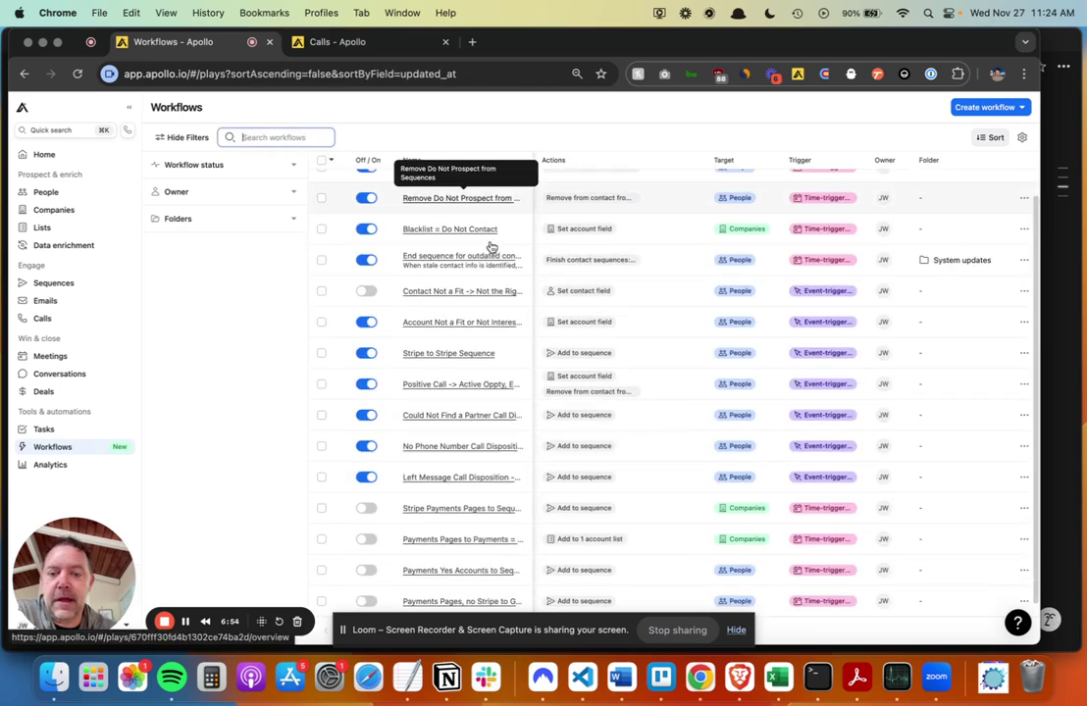
{"action": "left_click", "coordinate": [494, 383]}
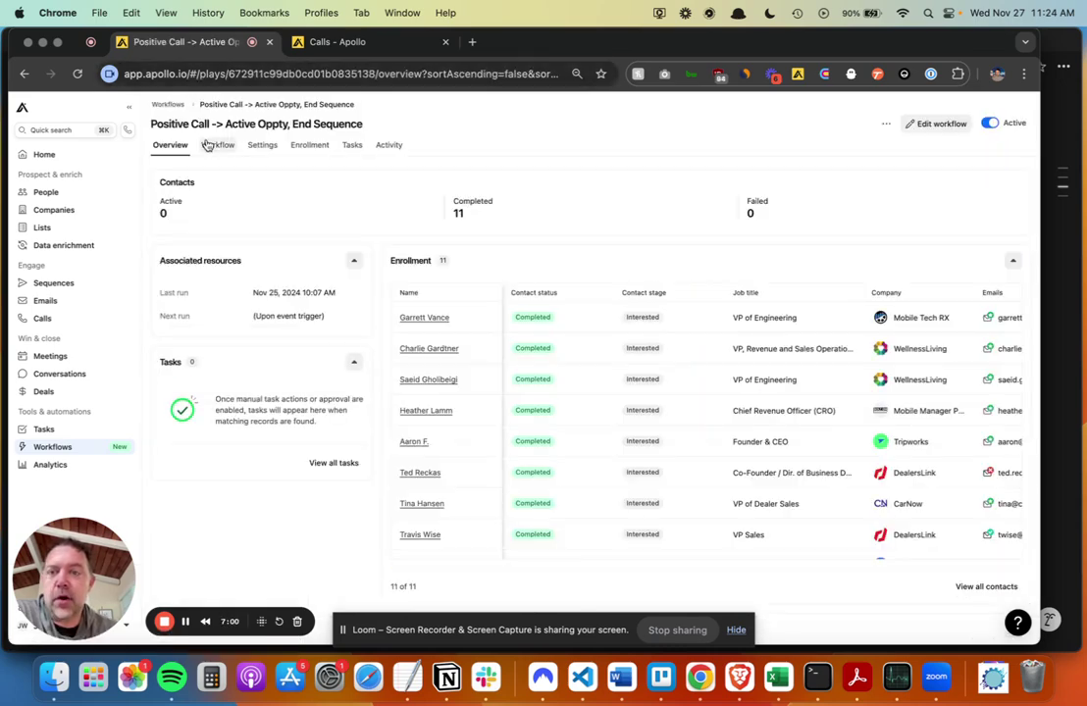
- Inspect the trigger, Update account status and Remove contacts from sequence steps, then go to Tasks
{"action": "left_click", "coordinate": [215, 143]}
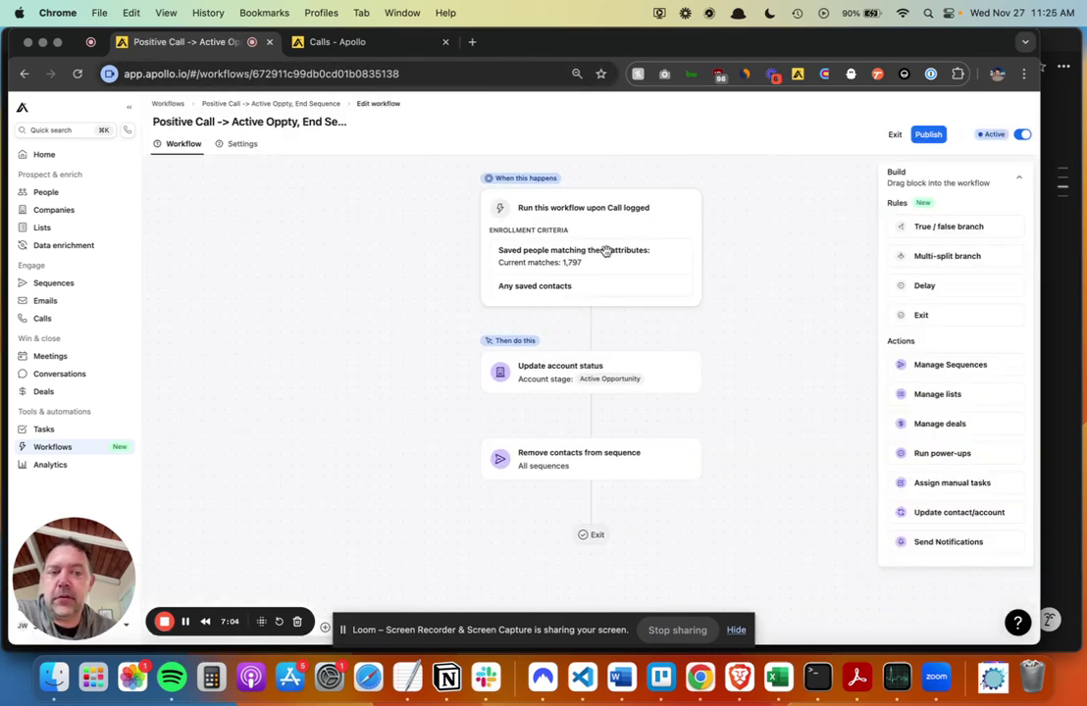
{"action": "left_click", "coordinate": [606, 251]}
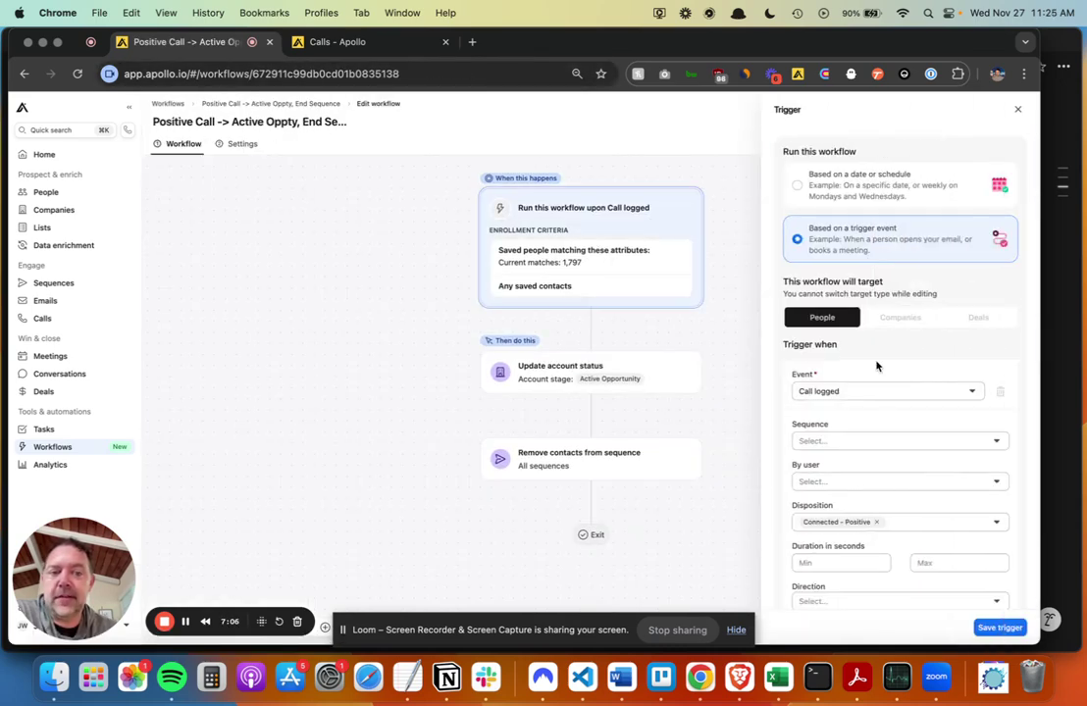
{"action": "scroll", "coordinate": [877, 364], "scroll_direction": "down", "scroll_amount": 3}
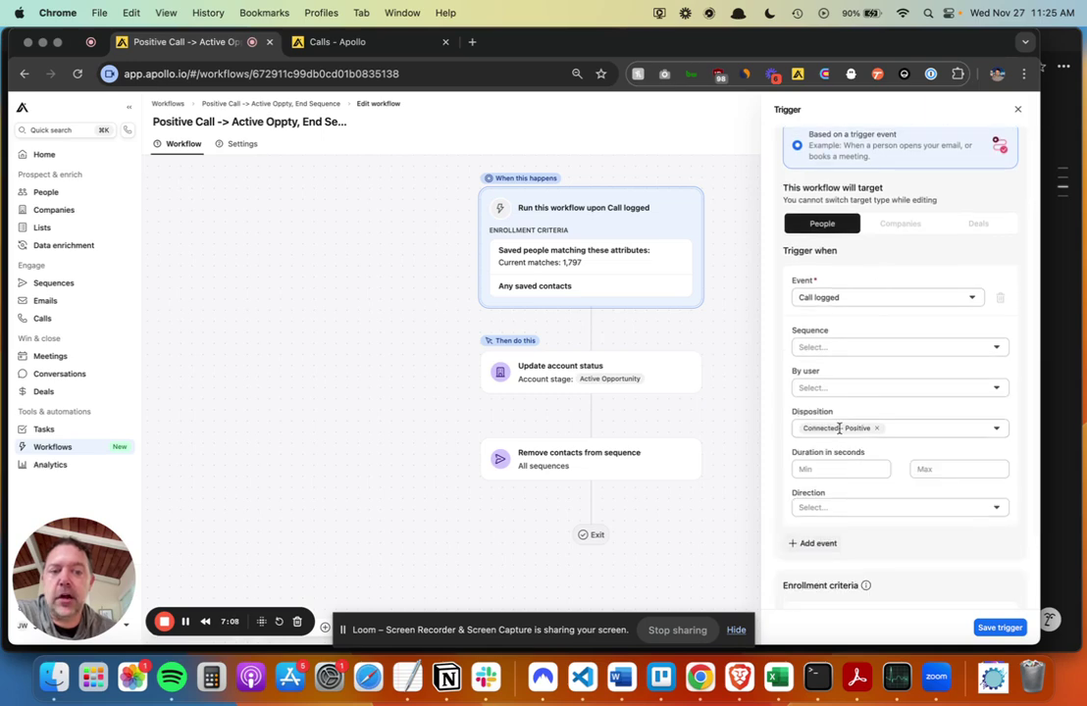
{"action": "scroll", "coordinate": [924, 551], "scroll_direction": "down", "scroll_amount": 3}
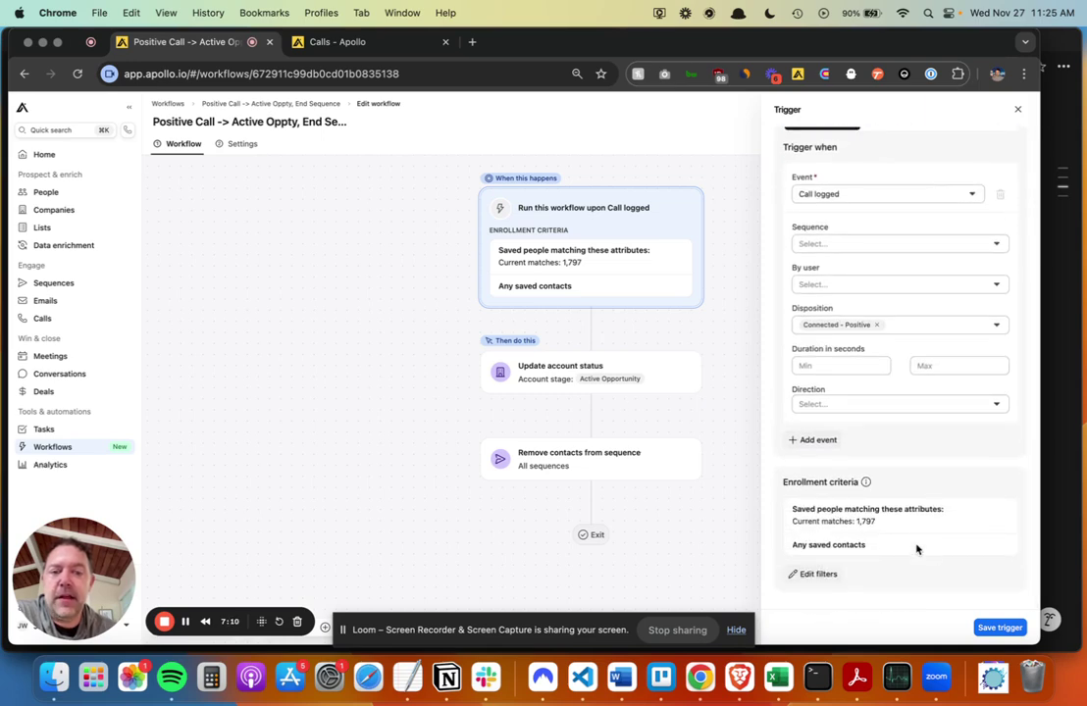
{"action": "left_click", "coordinate": [573, 359]}
{"action": "left_click", "coordinate": [561, 373]}
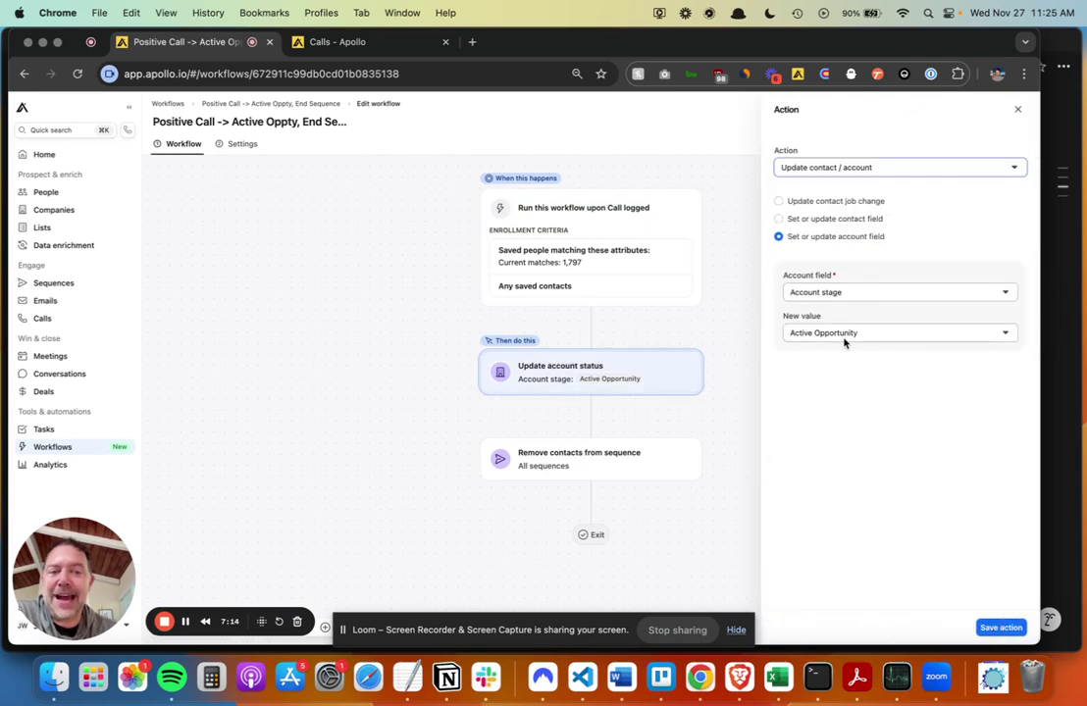
{"action": "key", "text": "Escape"}
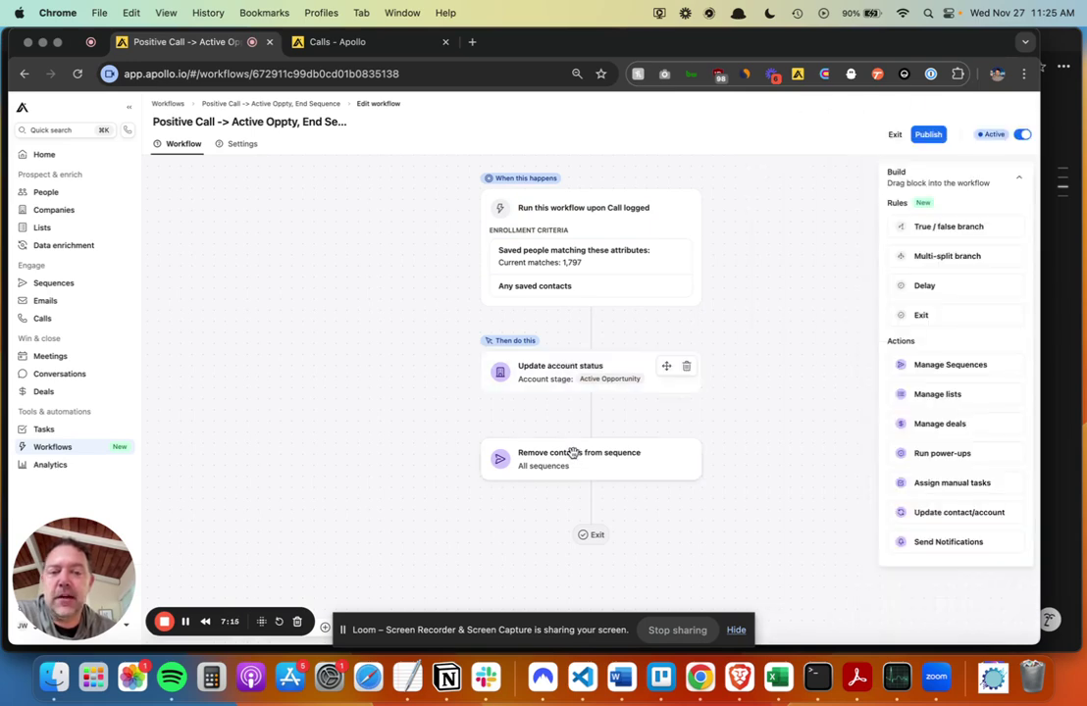
{"action": "left_click", "coordinate": [573, 453]}
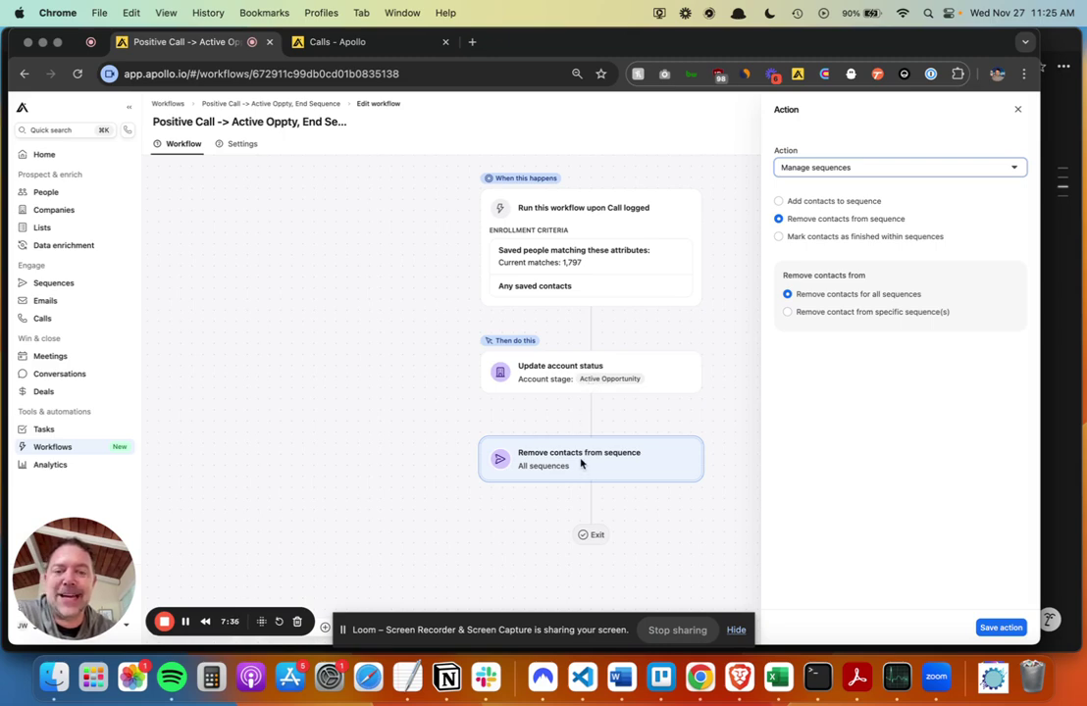
{"action": "left_click", "coordinate": [38, 430]}
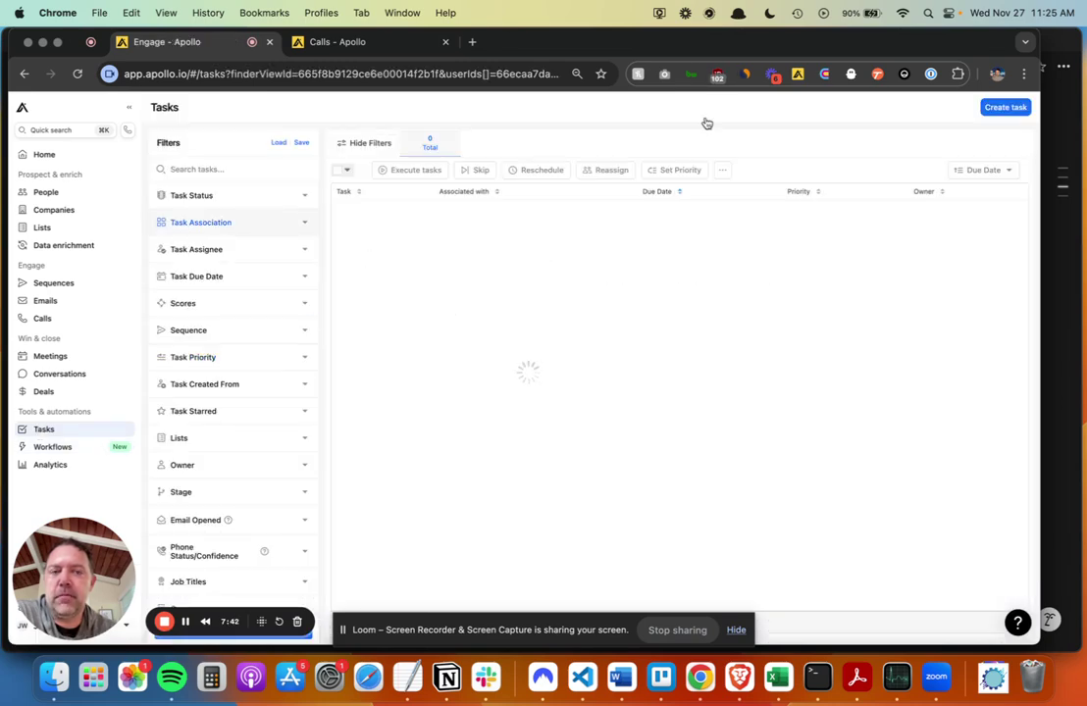
- Open the first task's Log Call form and close it without saving
{"action": "mouse_move", "coordinate": [452, 227]}
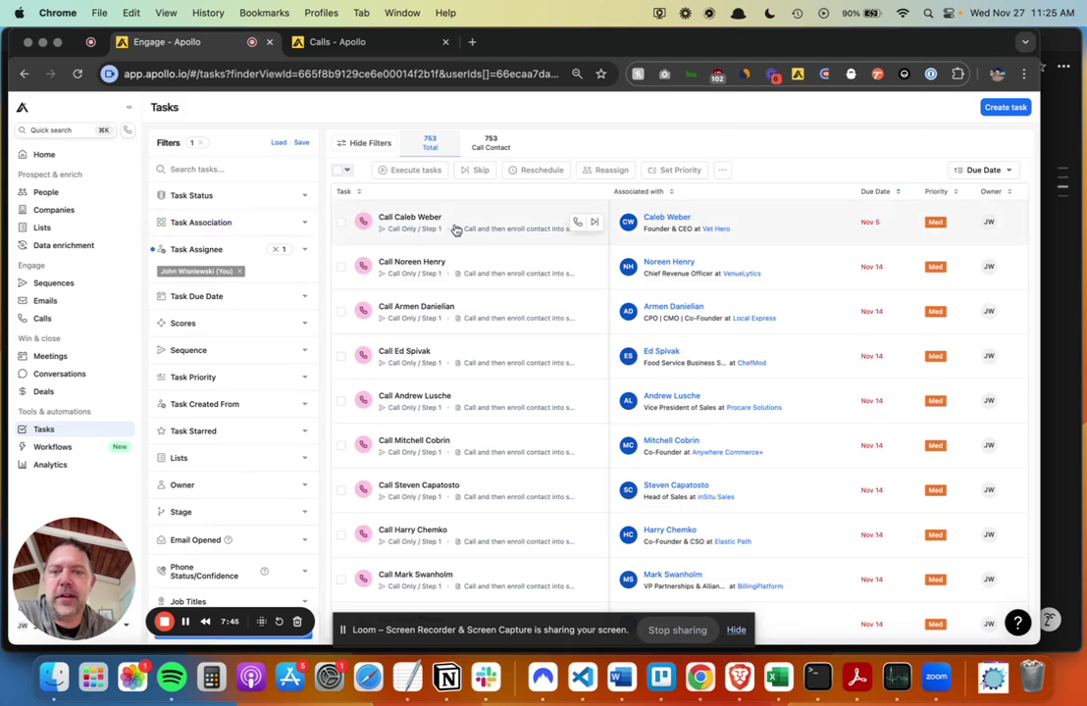
{"action": "left_click", "coordinate": [580, 223]}
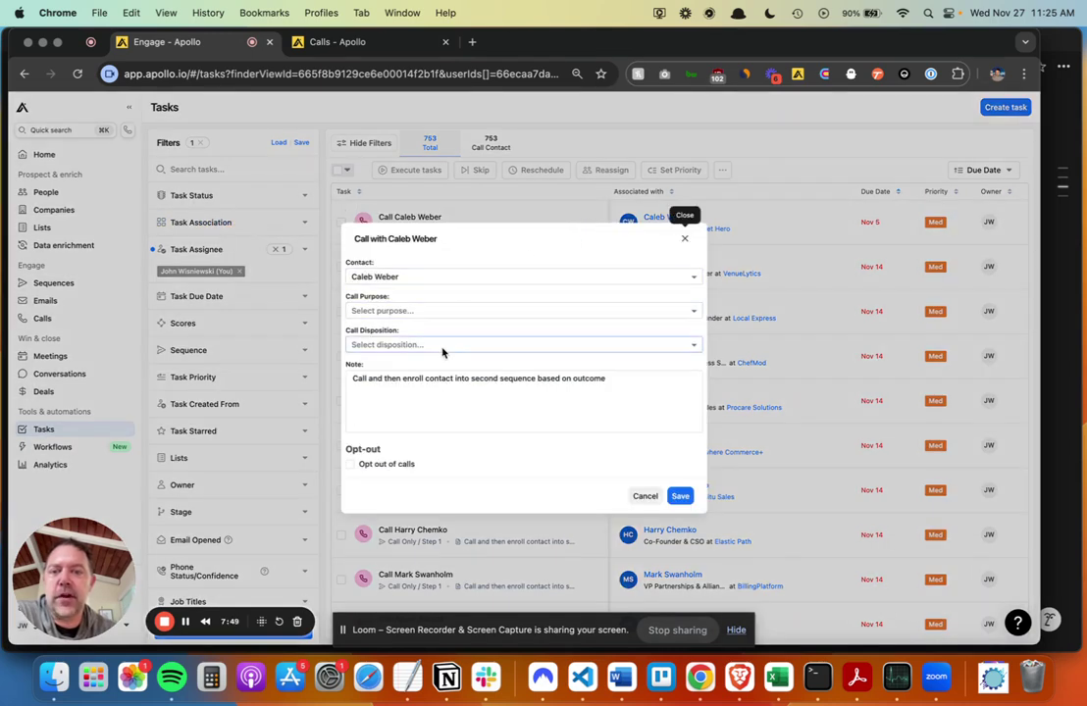
{"action": "left_click", "coordinate": [686, 241]}
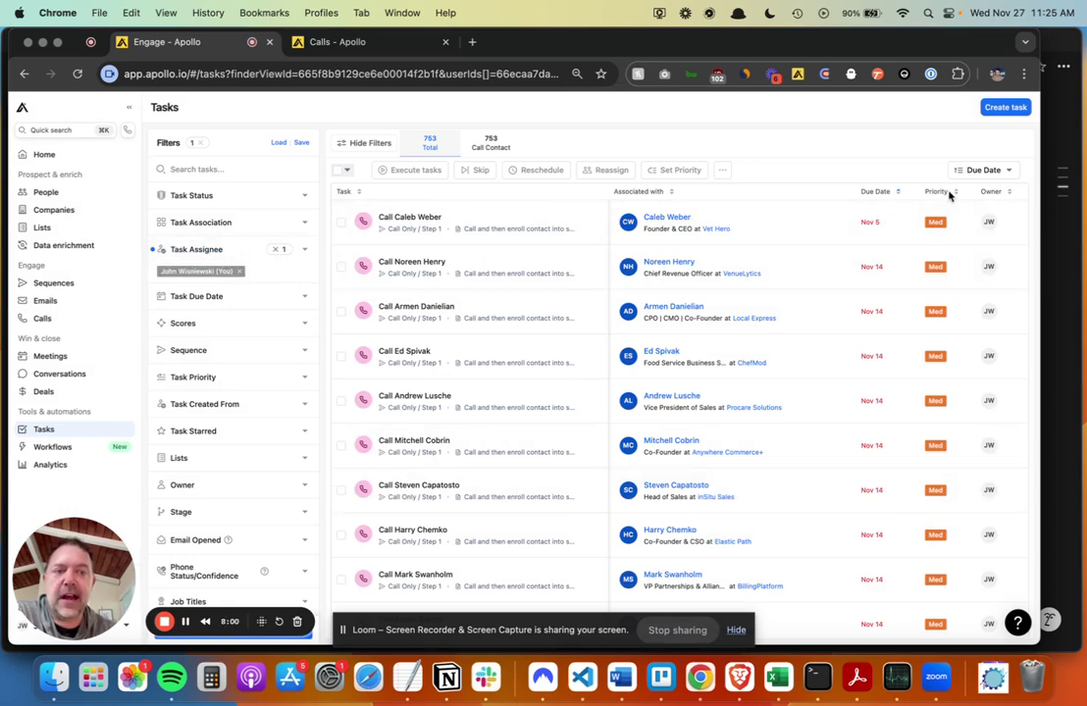
- Change the task list sort from Due Date to Priority
{"action": "left_click", "coordinate": [982, 170]}
{"action": "left_click", "coordinate": [980, 208]}
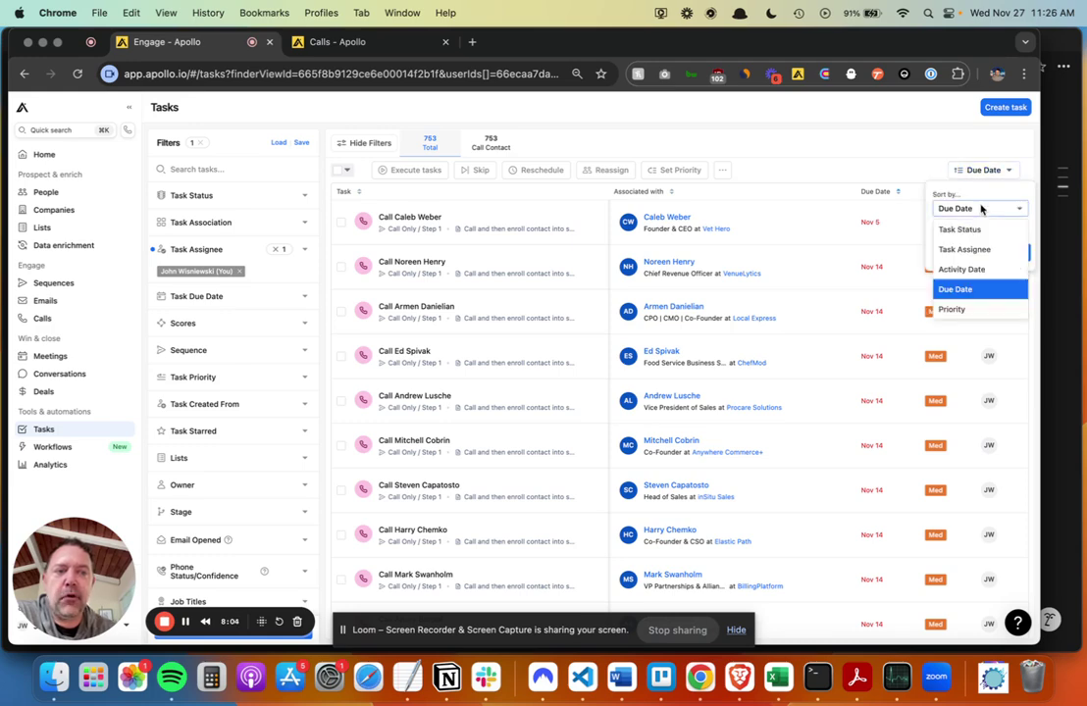
{"action": "left_click", "coordinate": [967, 310]}
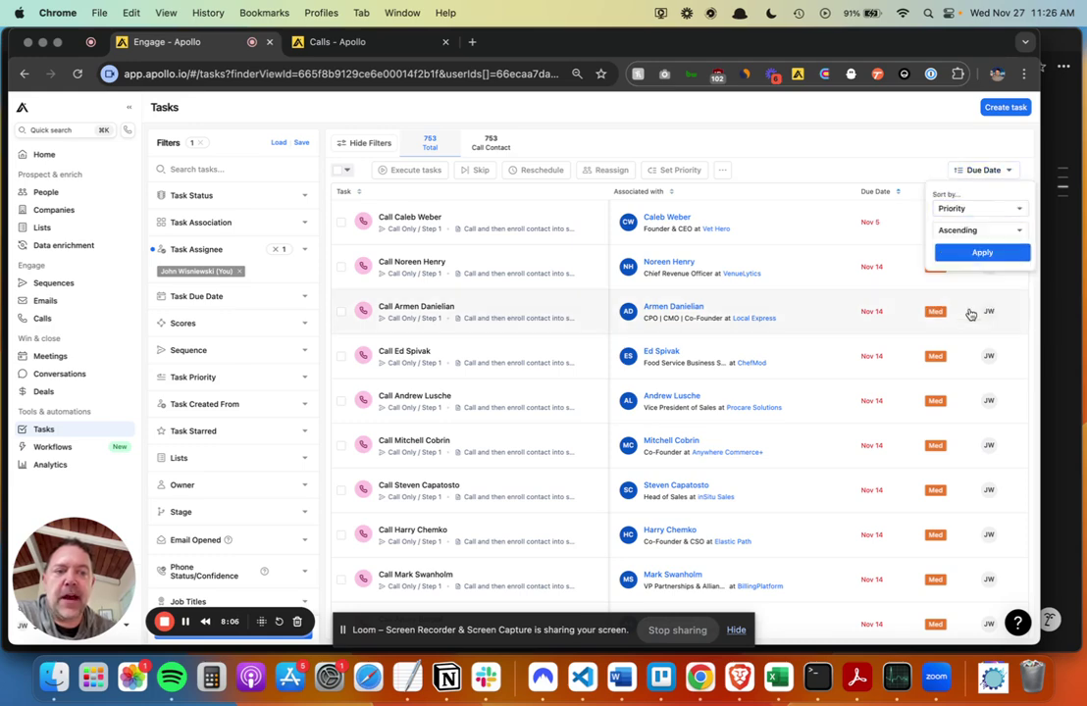
{"action": "left_click", "coordinate": [983, 251]}
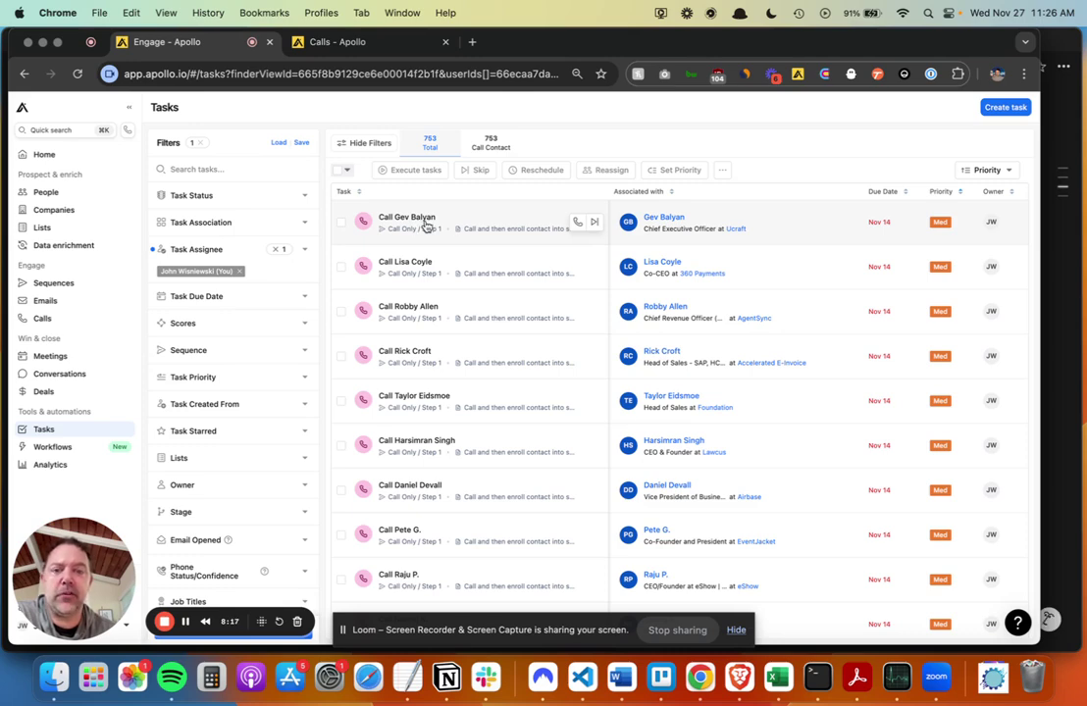
{"action": "left_click", "coordinate": [580, 225]}
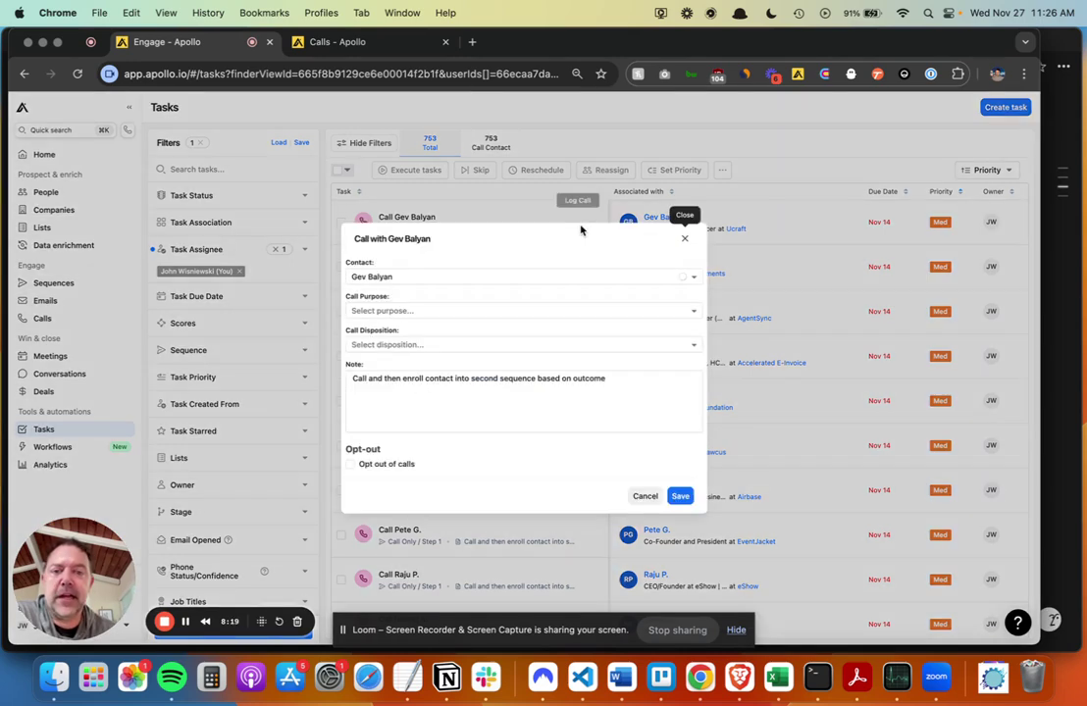
{"action": "left_click", "coordinate": [514, 344]}
{"action": "scroll", "coordinate": [482, 420], "scroll_direction": "down", "scroll_amount": 3}
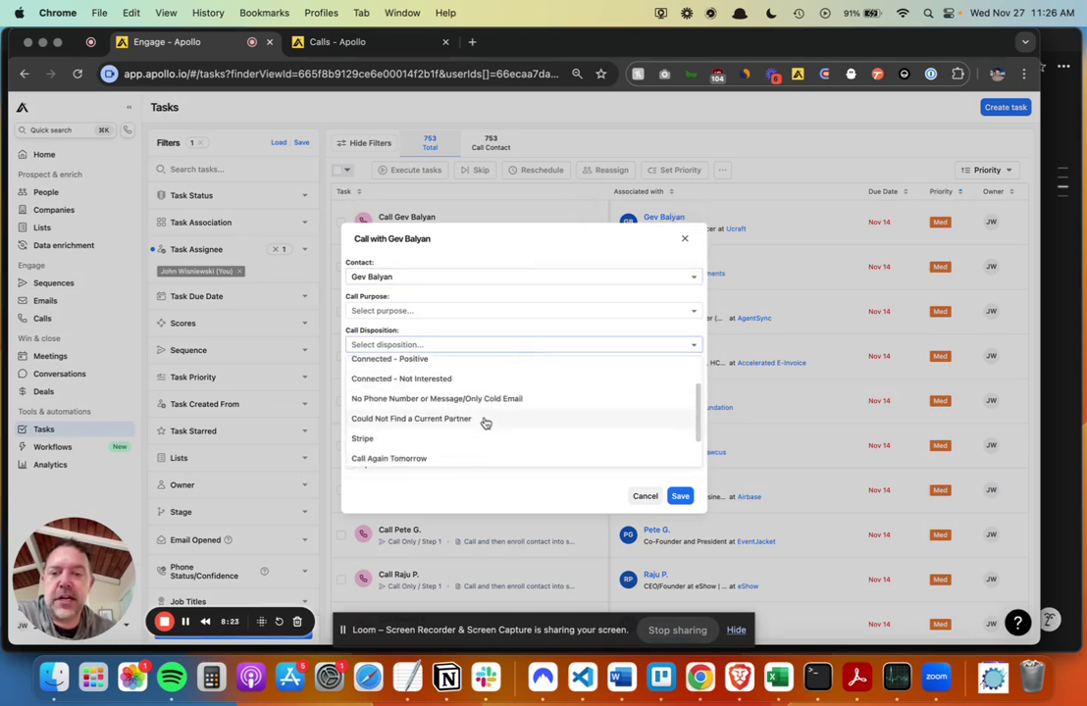
{"action": "scroll", "coordinate": [484, 422], "scroll_direction": "up", "scroll_amount": 3}
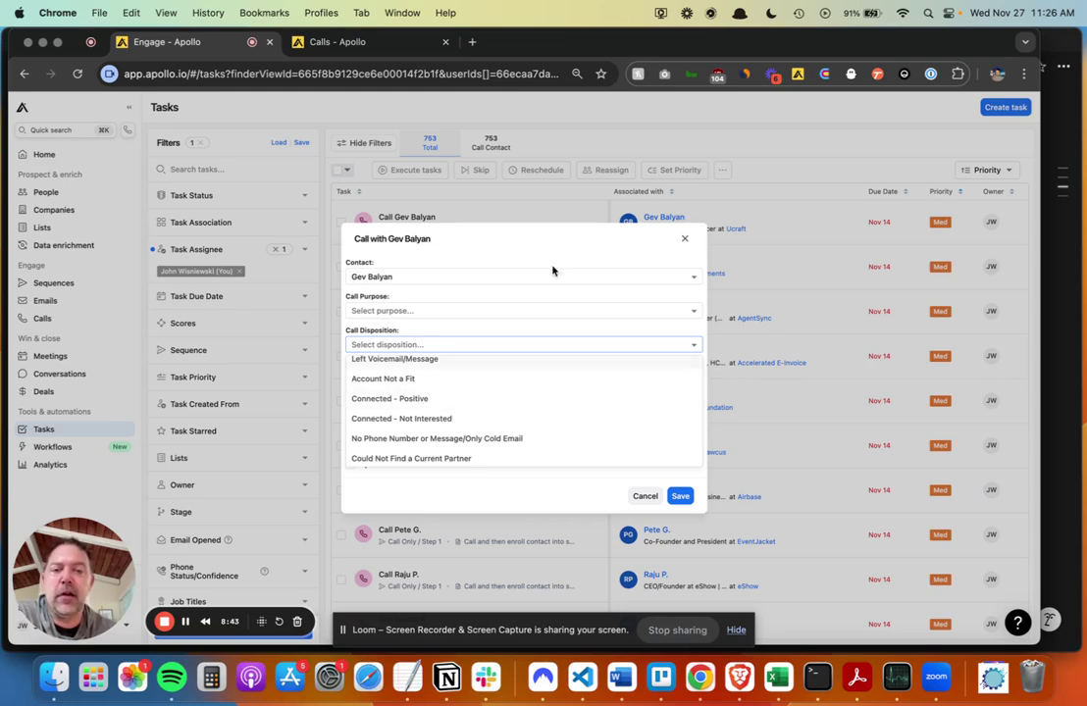
{"action": "left_click", "coordinate": [589, 240]}
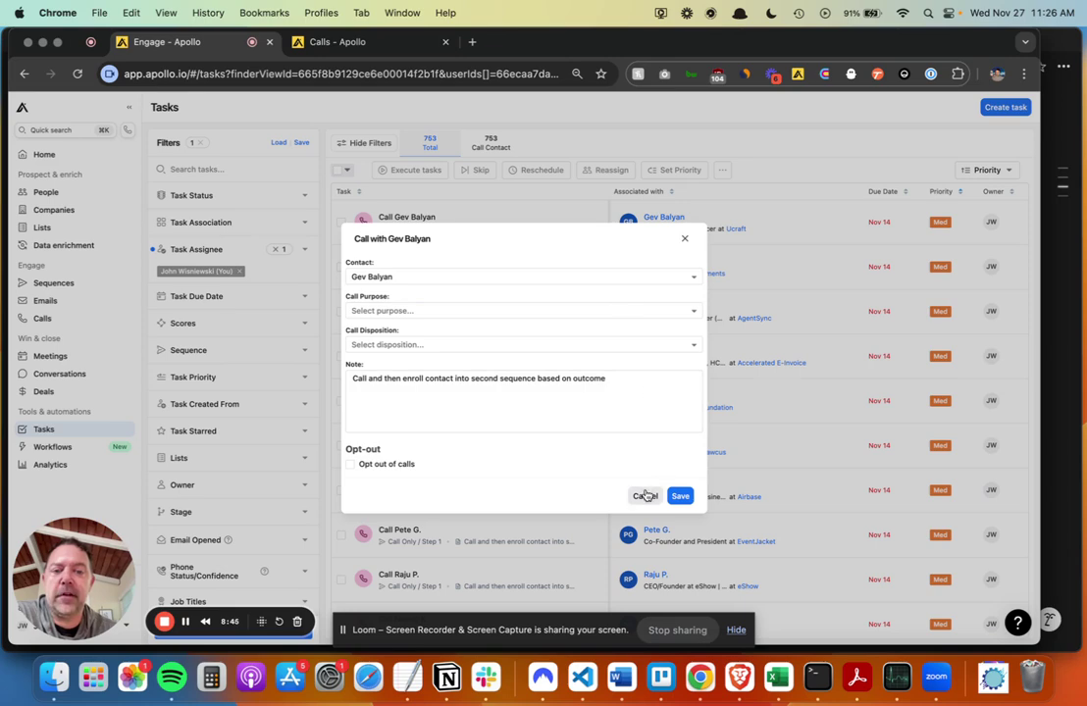
{"action": "left_click", "coordinate": [644, 496]}
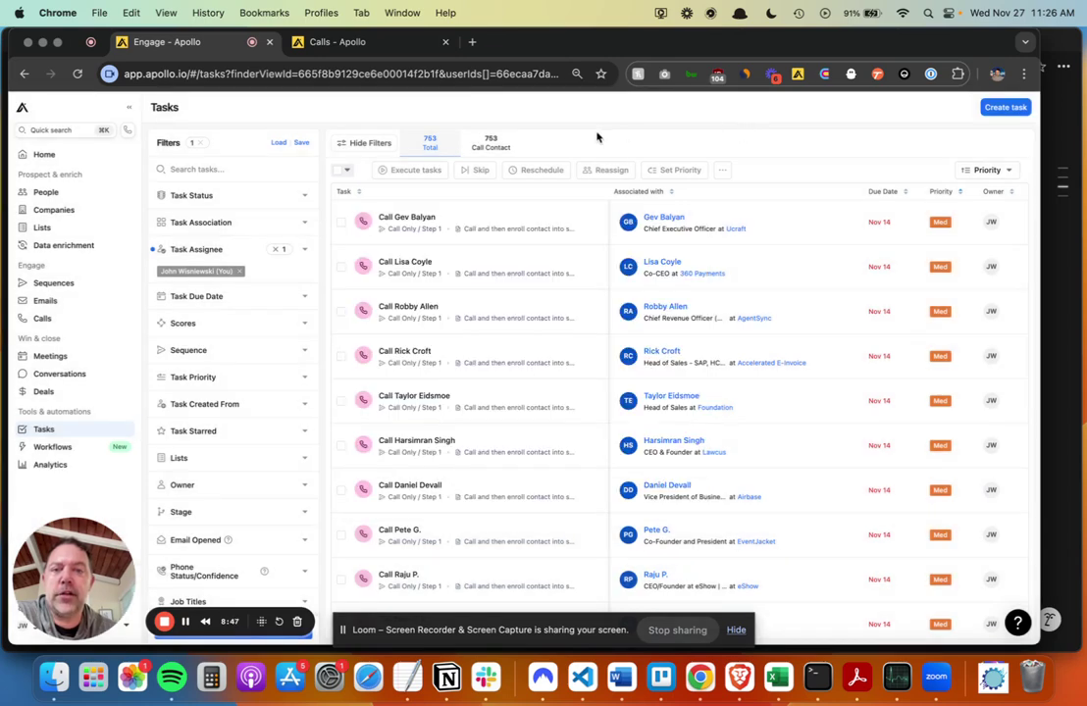